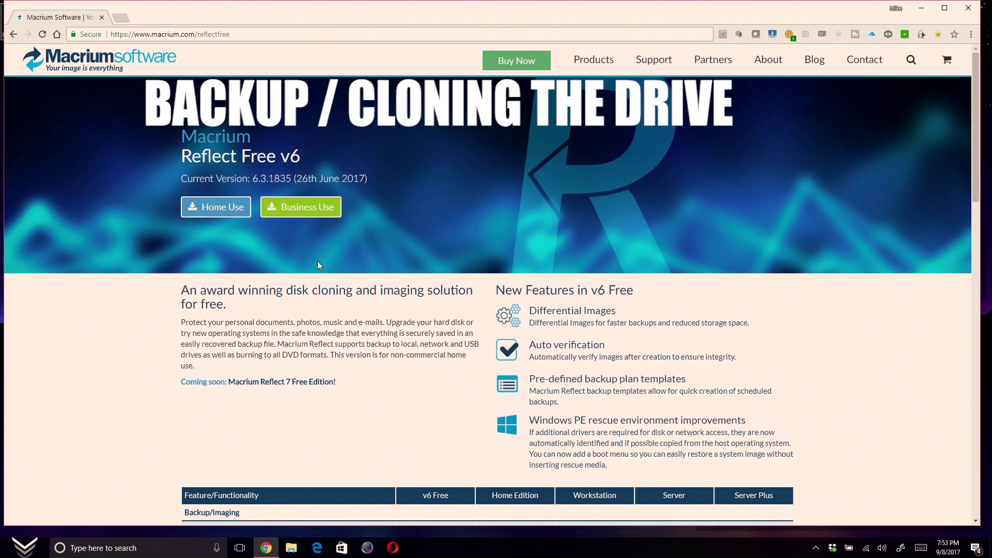
# - Download the 3.0 MB ReflectDLHF.exe Home Use installer from the Reflect Free page
pyautogui.click(206, 202)
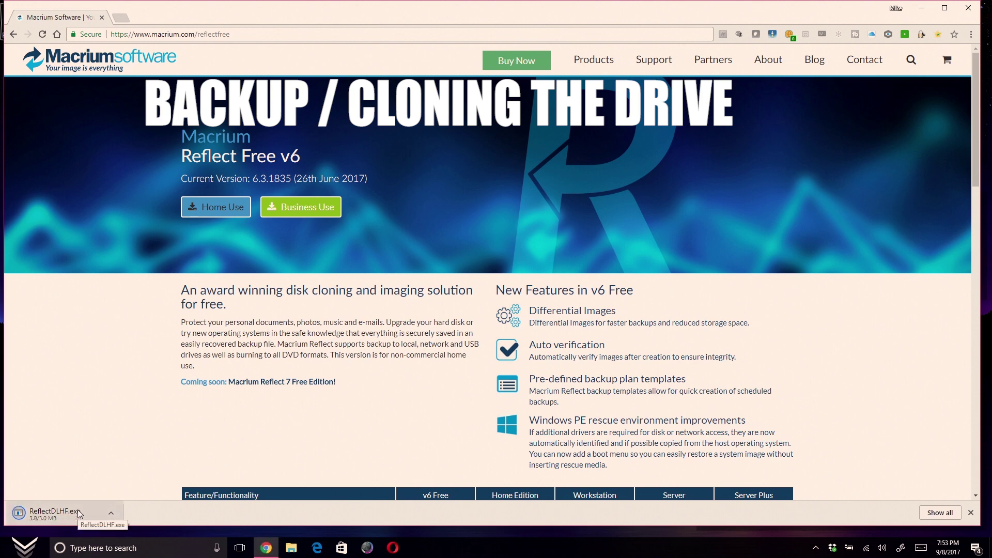
pyautogui.click(290, 35)
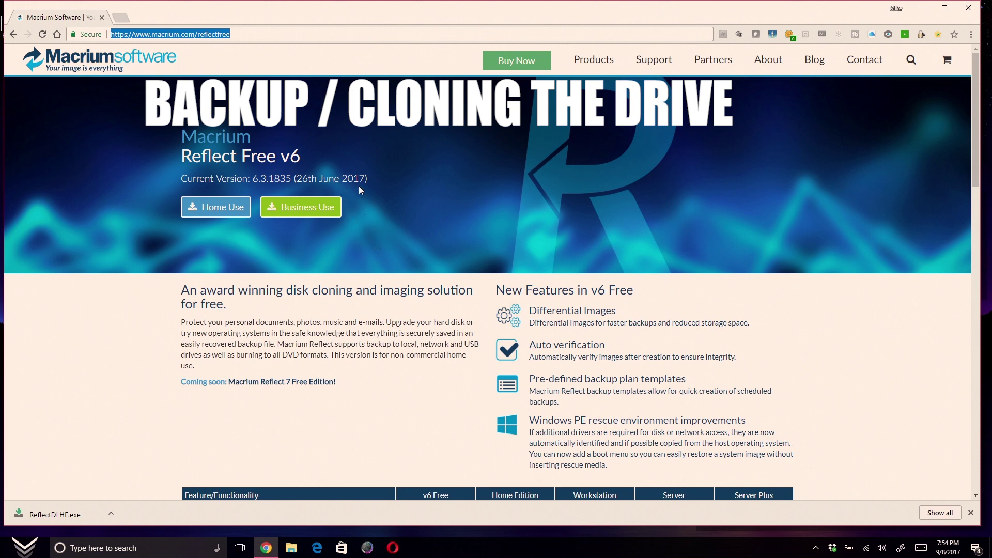
# - Zoom the Reflect Free page to 125%
pyautogui.scroll(-1, 363, 185)
pyautogui.hotkey('ctrl', '+')
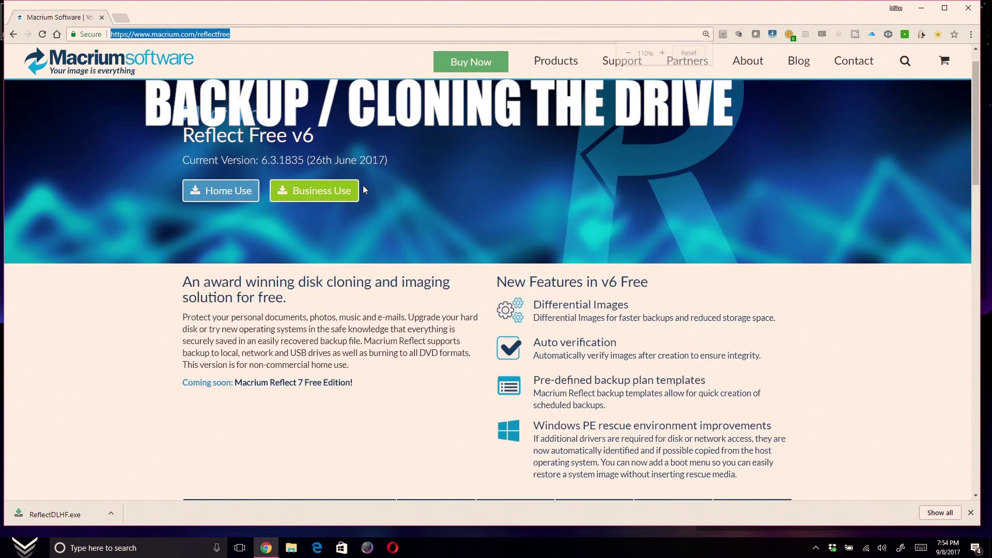
pyautogui.hotkey('ctrl', '+')
# - Scroll through the edition feature comparison table down to the Support period rows
pyautogui.scroll(-2, 449, 255)
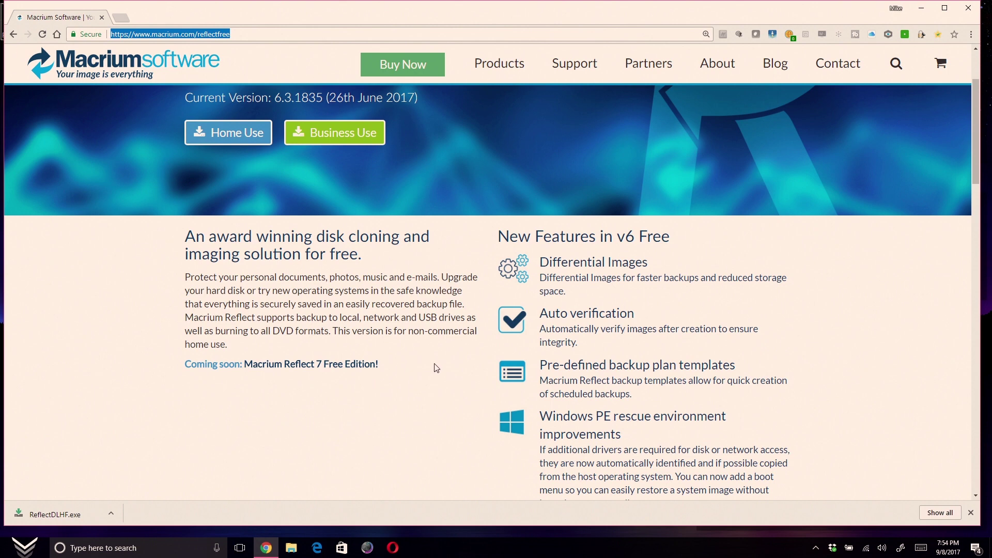
pyautogui.scroll(-2, 436, 368)
pyautogui.scroll(-3, 436, 368)
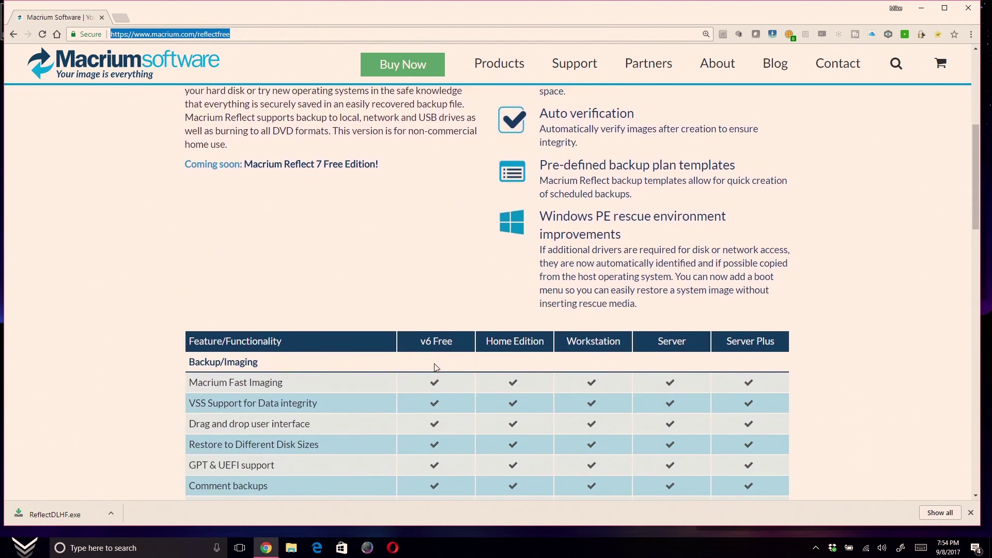
pyautogui.scroll(-3, 436, 367)
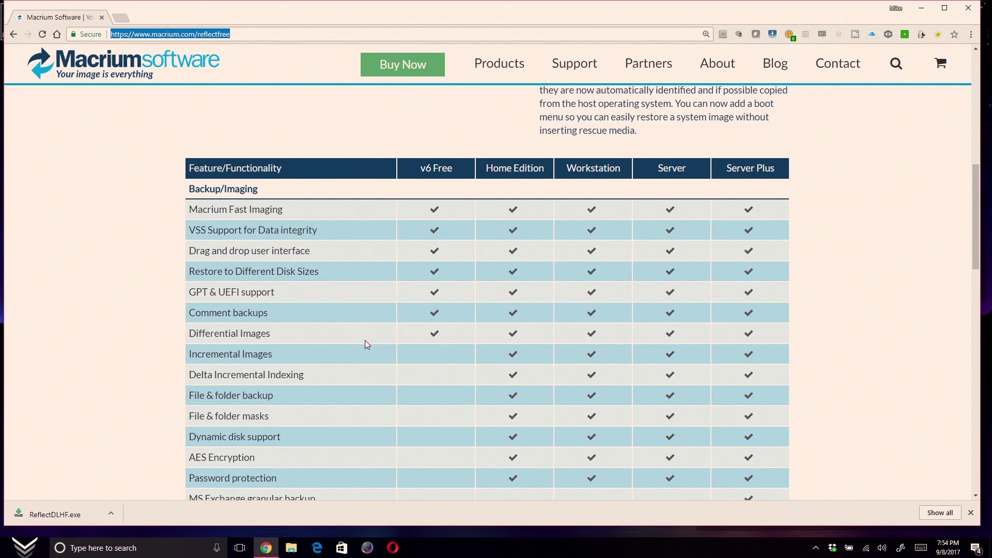
pyautogui.scroll(-4, 369, 332)
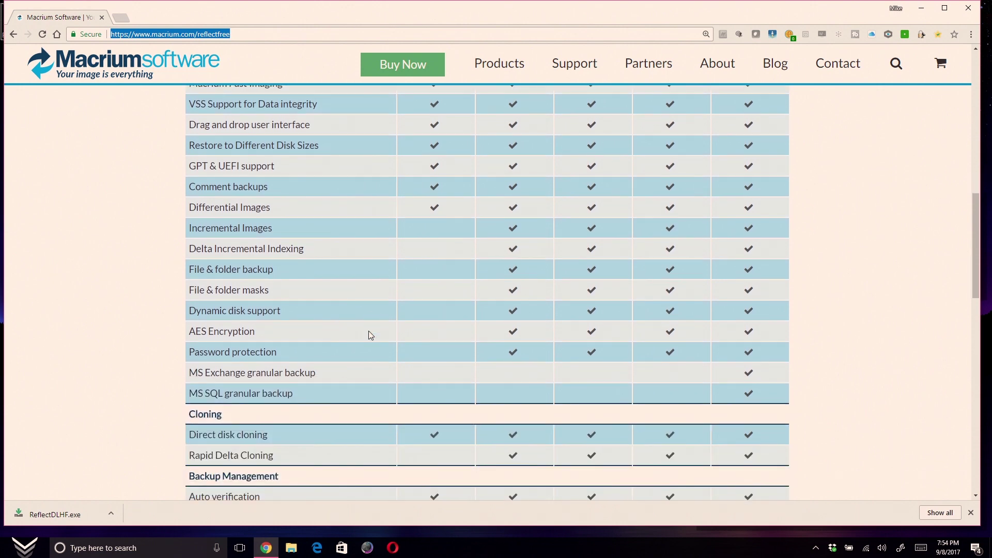
pyautogui.scroll(-2, 369, 332)
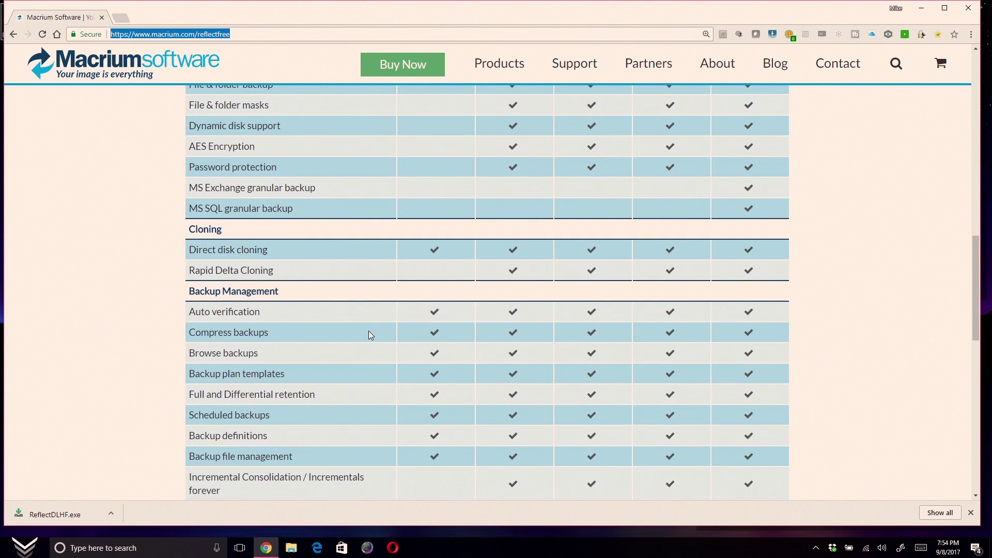
pyautogui.scroll(-1, 369, 332)
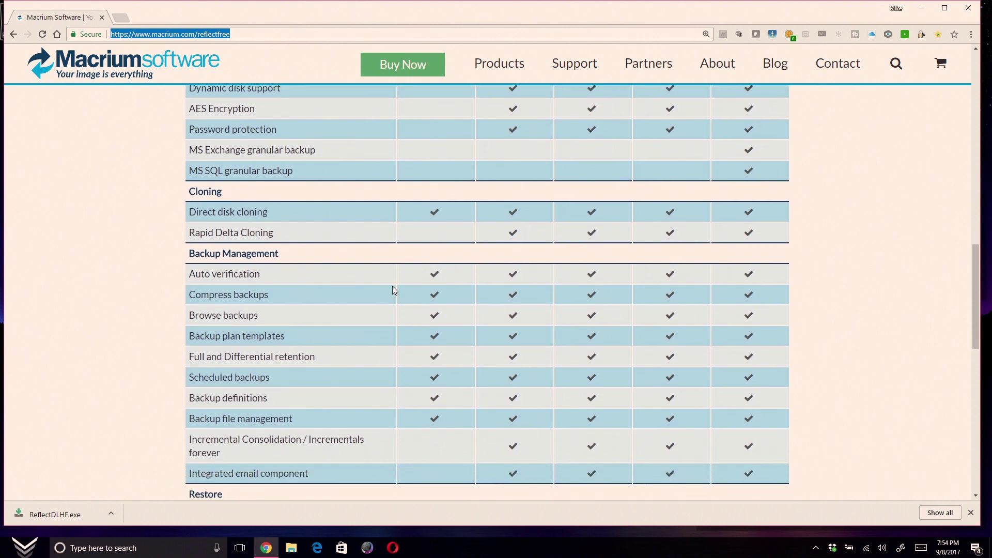
pyautogui.scroll(-1, 392, 287)
pyautogui.scroll(-2, 385, 358)
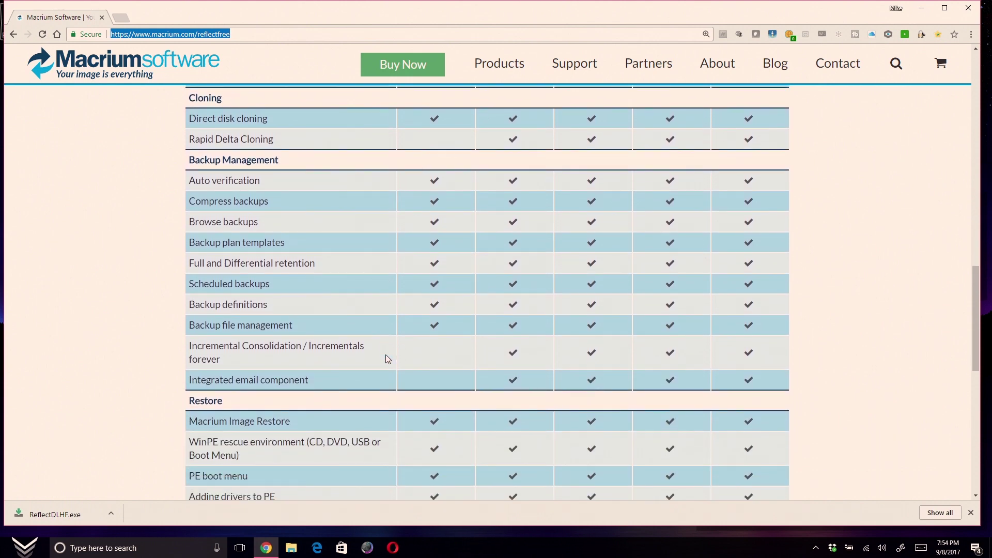
pyautogui.scroll(-2, 387, 358)
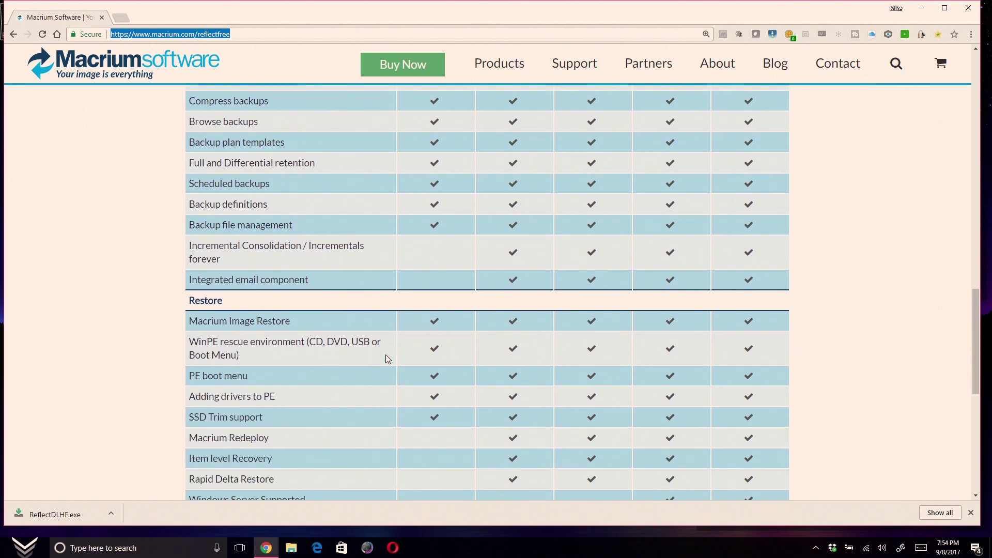
pyautogui.scroll(-2, 387, 358)
pyautogui.scroll(-2, 388, 358)
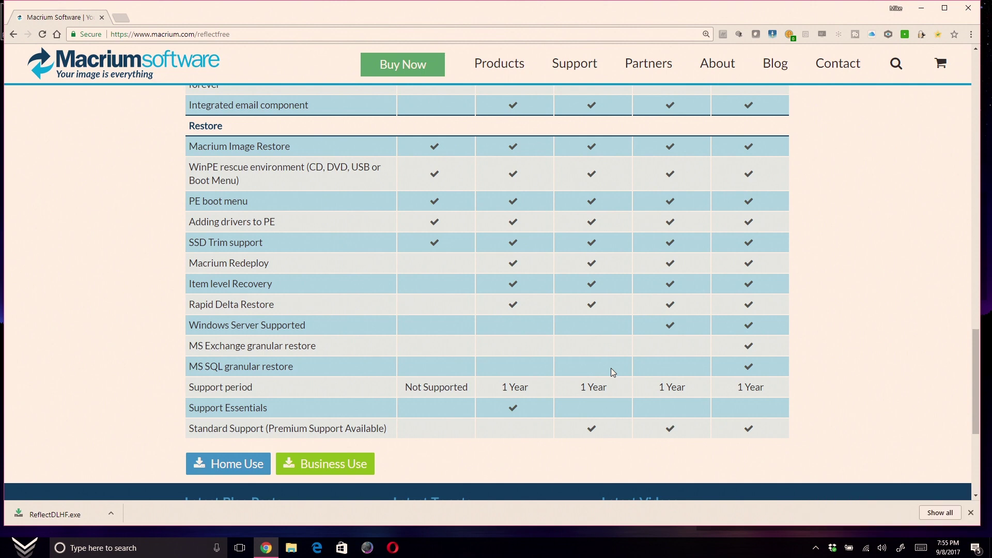
pyautogui.scroll(-1, 610, 368)
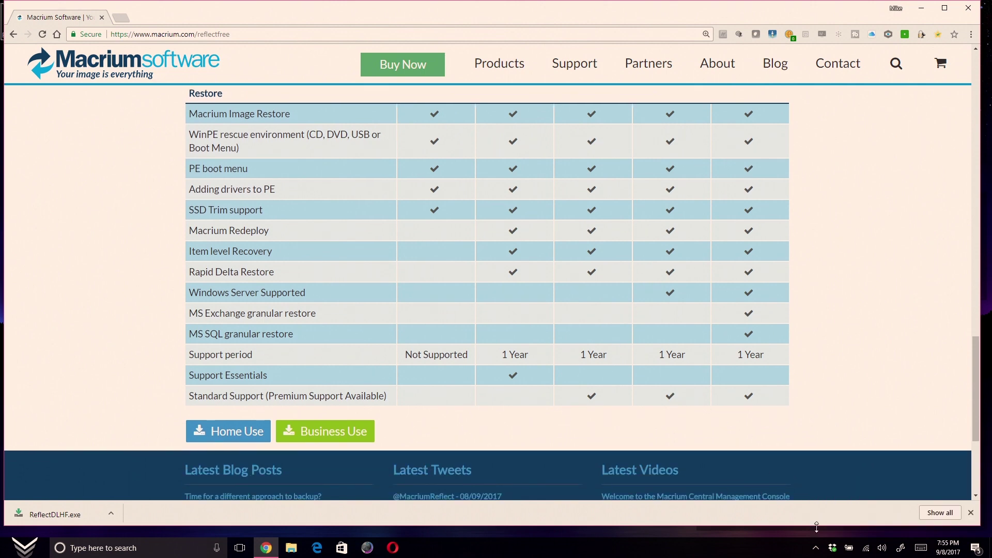
pyautogui.click(816, 548)
# - Launch the downloaded ReflectDLHF.exe agent and dismiss the Dropbox camera upload prompt
pyautogui.click(817, 551)
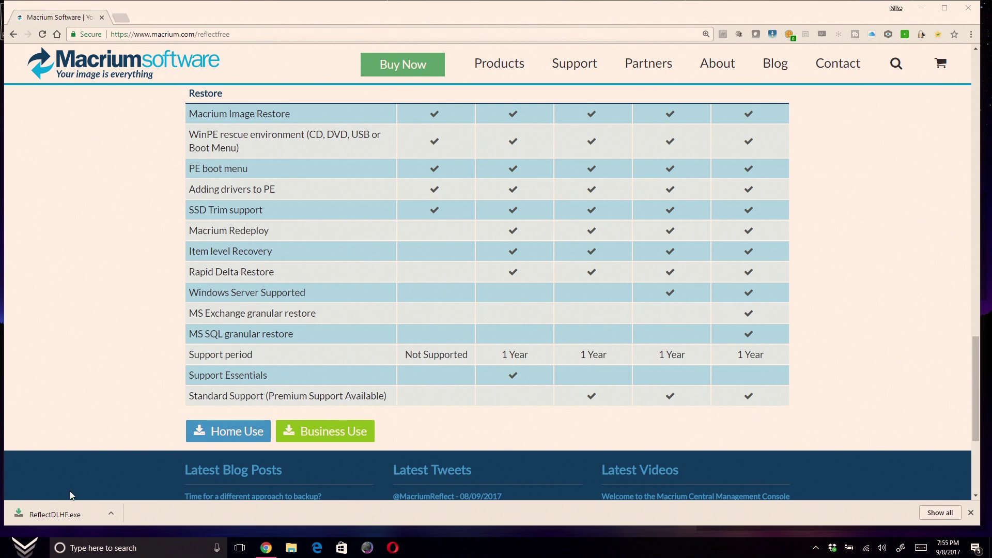
pyautogui.click(74, 512)
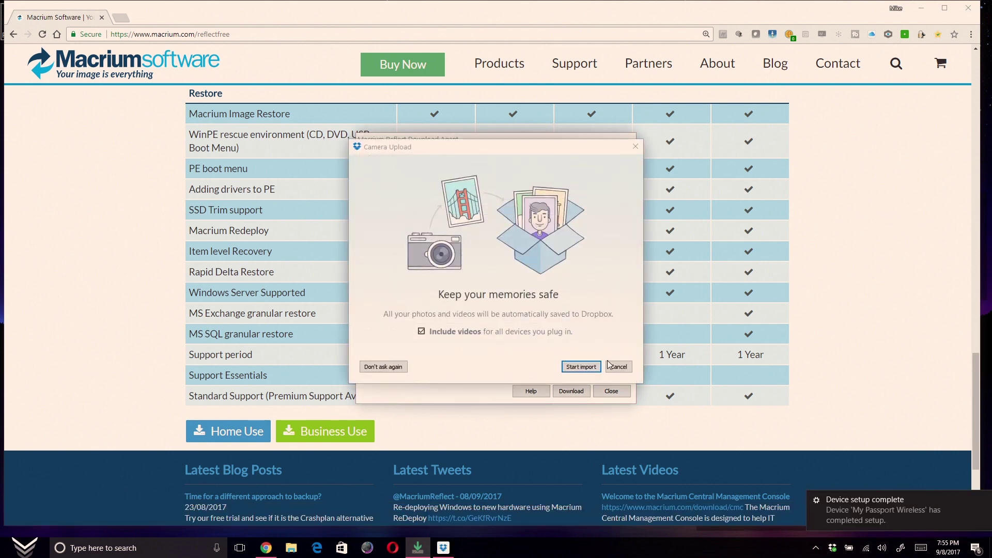
pyautogui.click(609, 366)
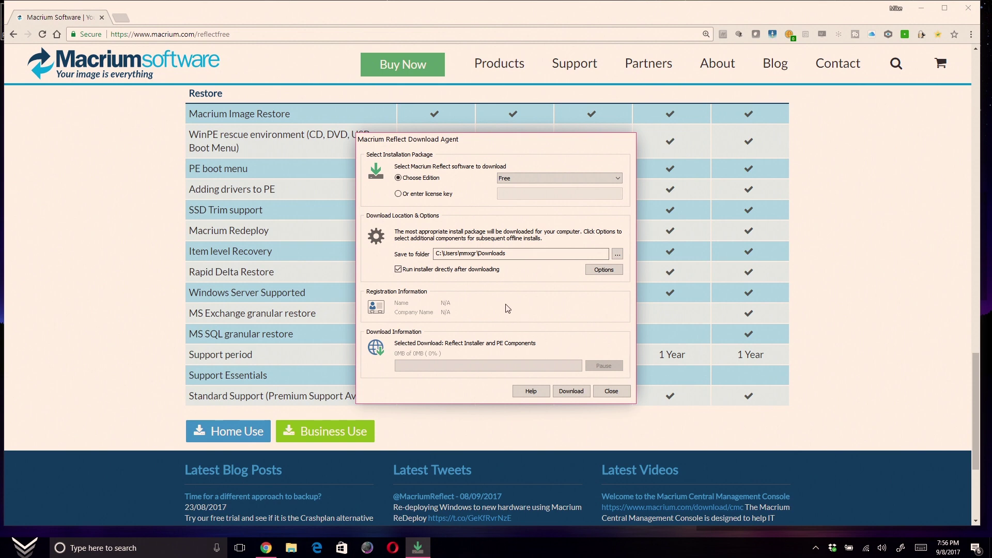
# - Download the Free edition package and confirm the 808.9 MB WinPE component download
pyautogui.click(505, 181)
pyautogui.click(506, 184)
pyautogui.click(570, 392)
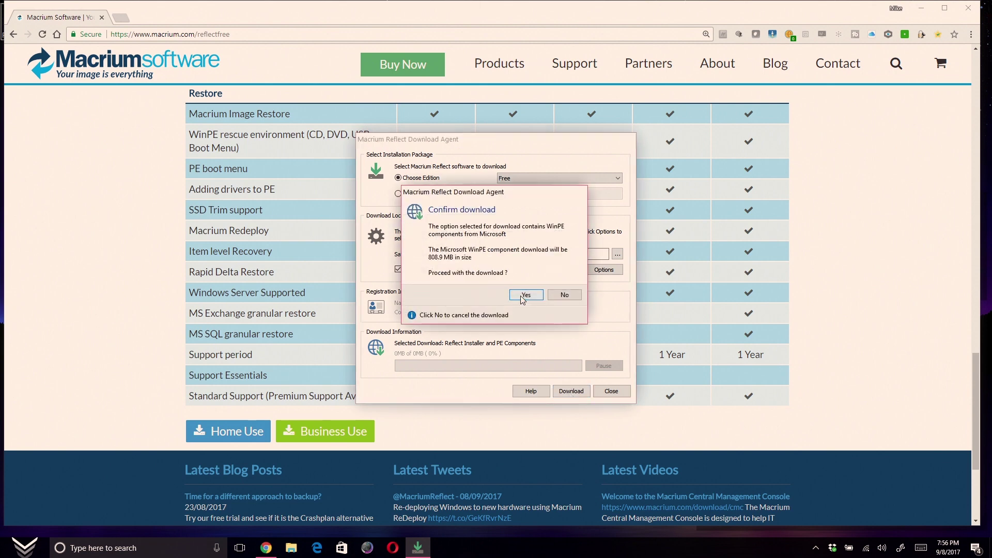
pyautogui.click(524, 294)
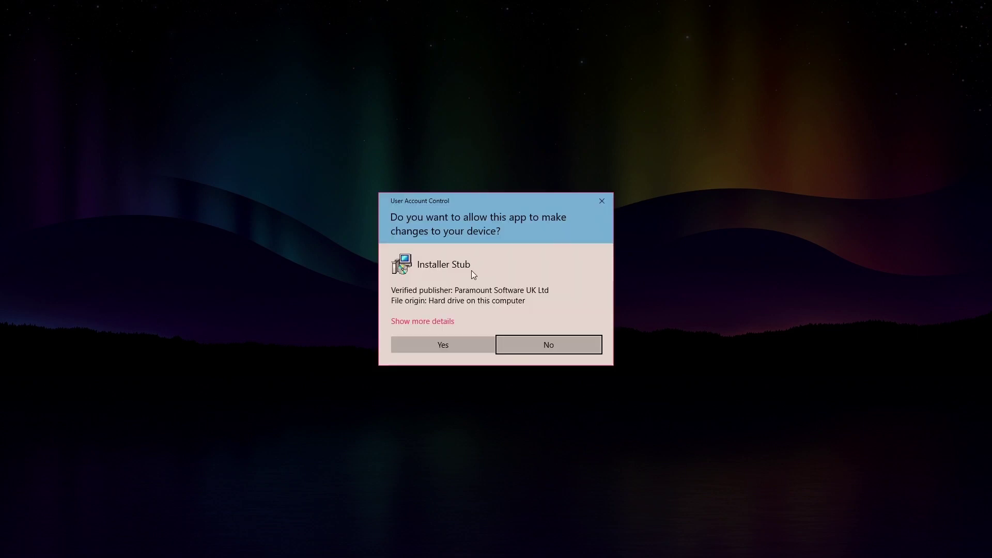
# - Allow the installer, extract setup files, and accept the Reflect license agreement
pyautogui.click(463, 345)
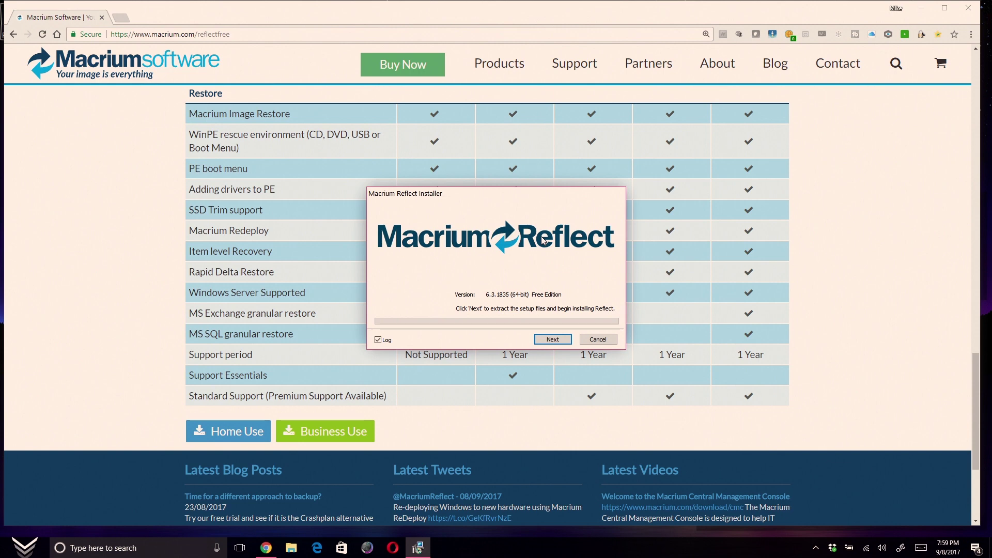
pyautogui.click(551, 341)
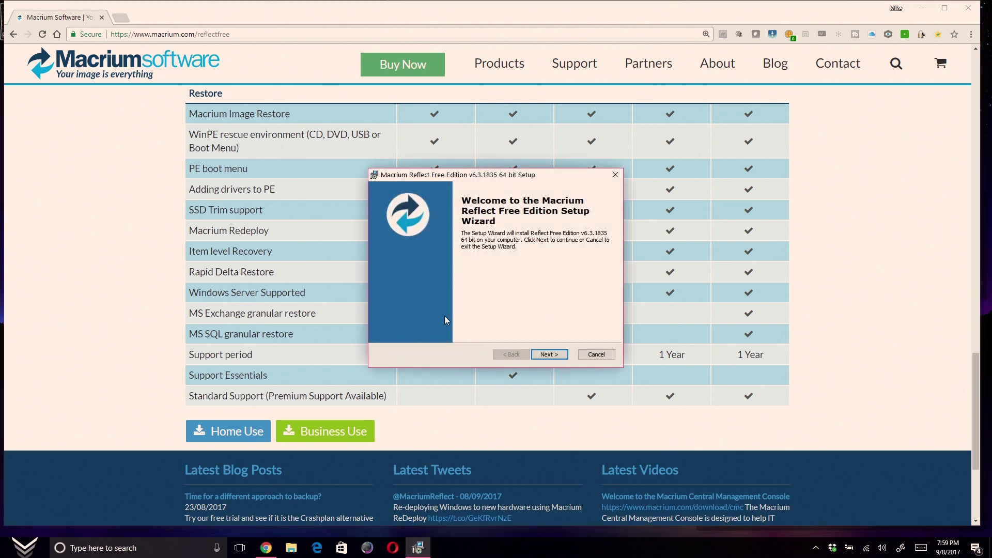
pyautogui.click(547, 355)
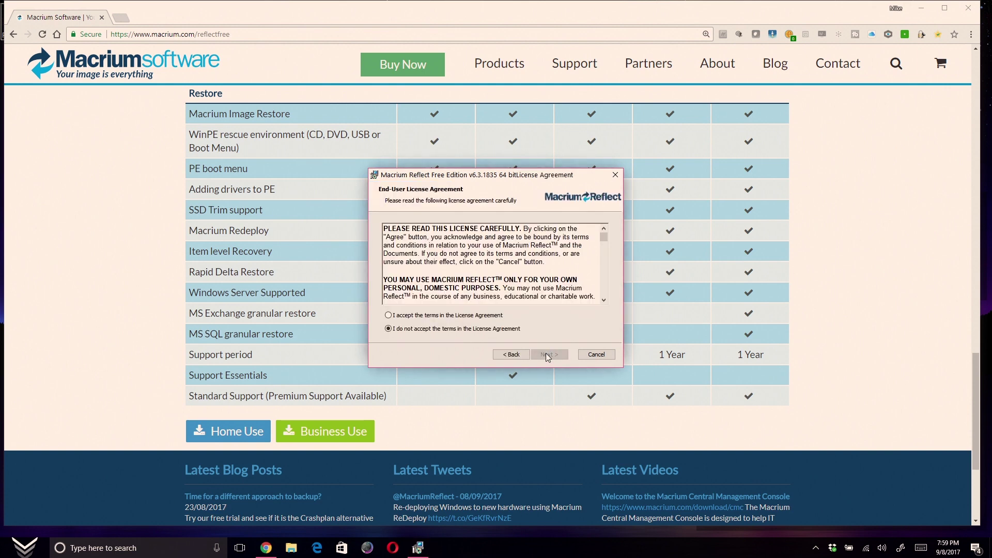
pyautogui.click(481, 316)
pyautogui.moveTo(604, 235); pyautogui.dragTo(609, 296)
pyautogui.scroll(-1, 607, 244)
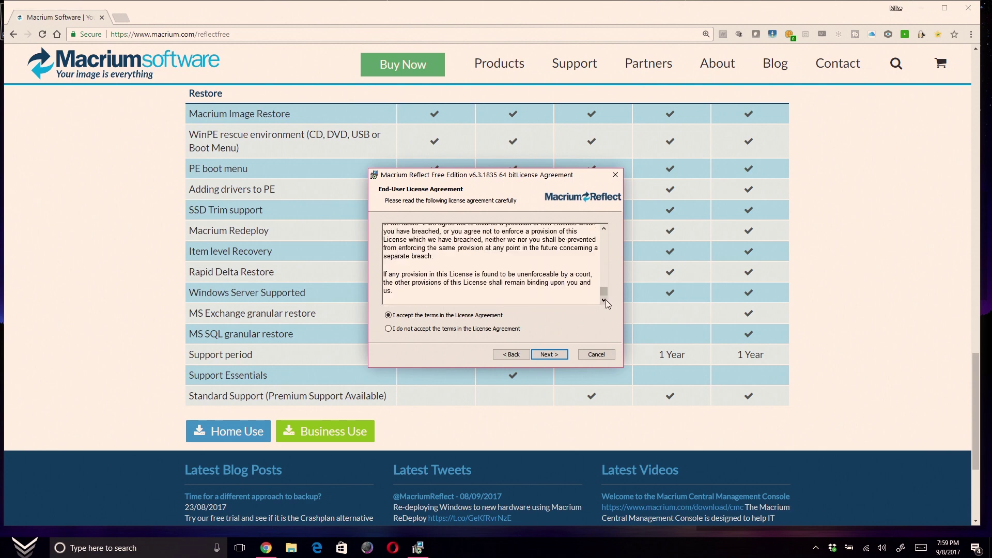
pyautogui.click(549, 355)
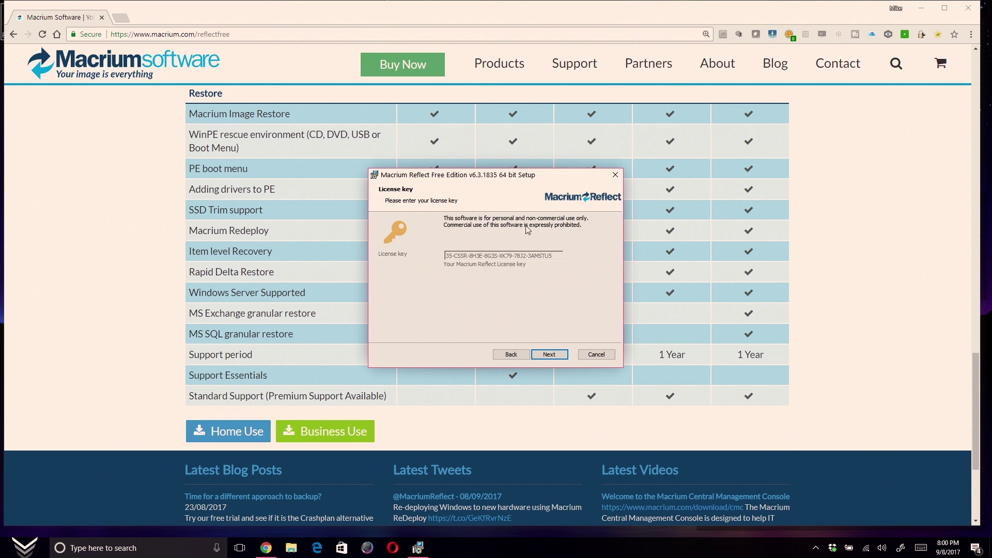
# - Skip the key page, decline registration, install with default components, then finish
pyautogui.click(556, 358)
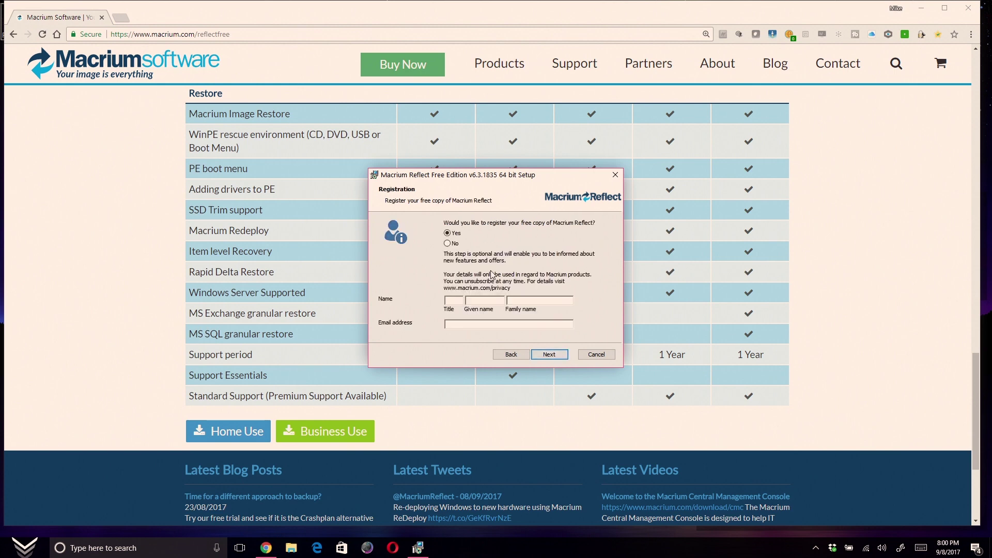
pyautogui.click(447, 243)
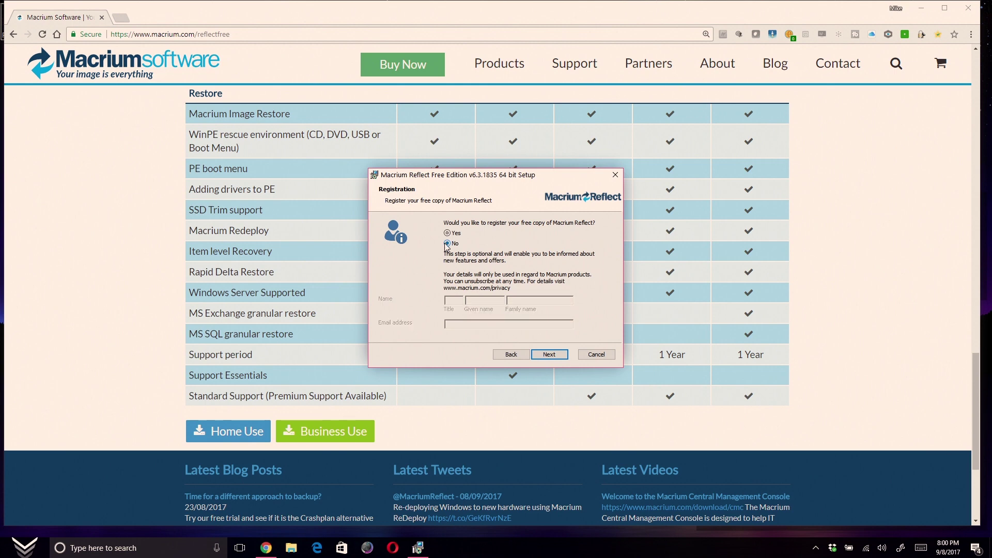
pyautogui.click(556, 355)
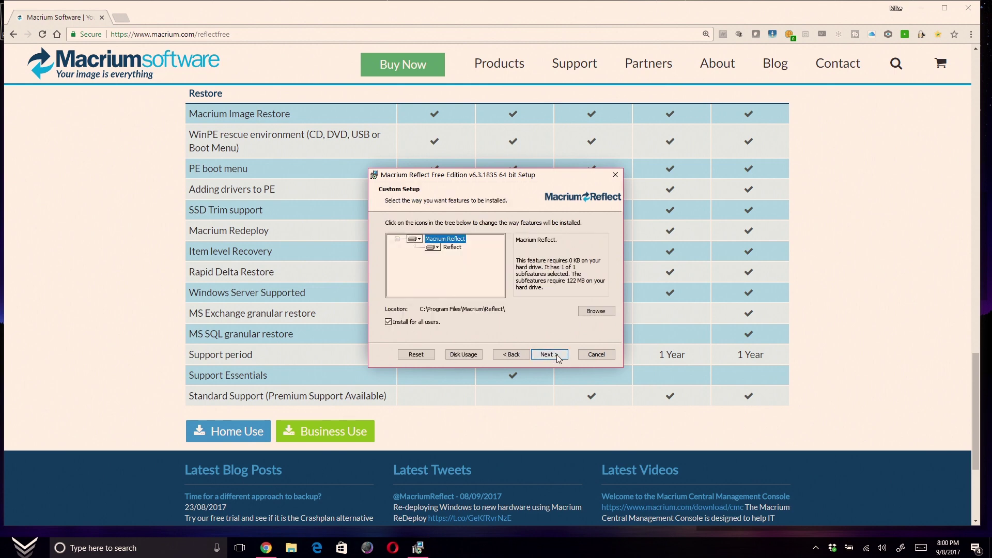
pyautogui.click(549, 354)
pyautogui.click(556, 355)
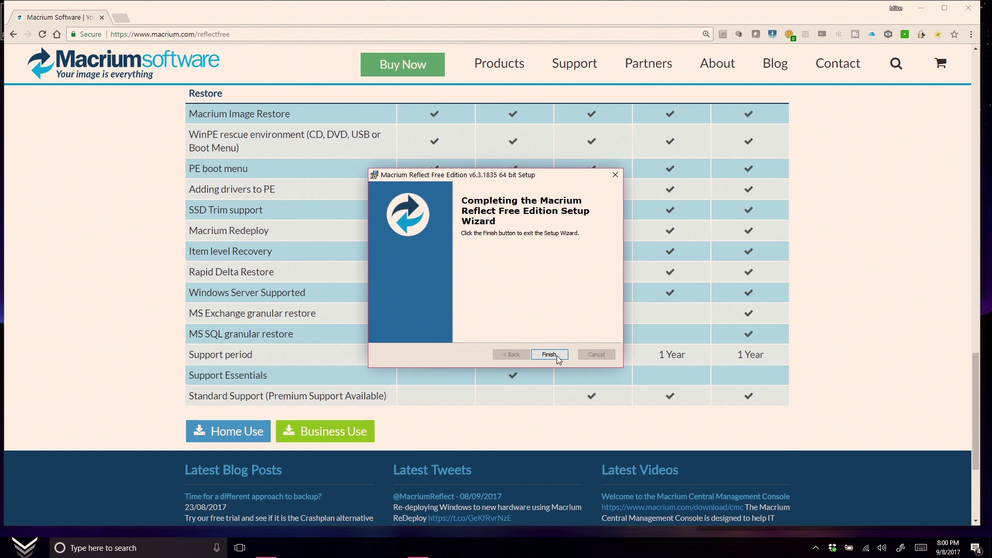
pyautogui.click(549, 355)
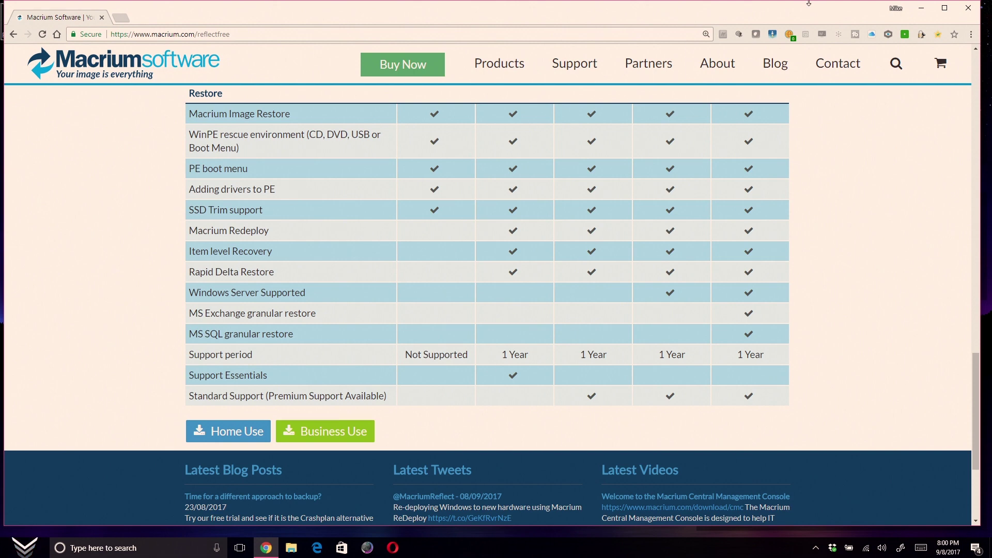
# - Minimize Chrome, launch Reflect as admin, stop registration reminders and decline rescue media creation
pyautogui.click(921, 8)
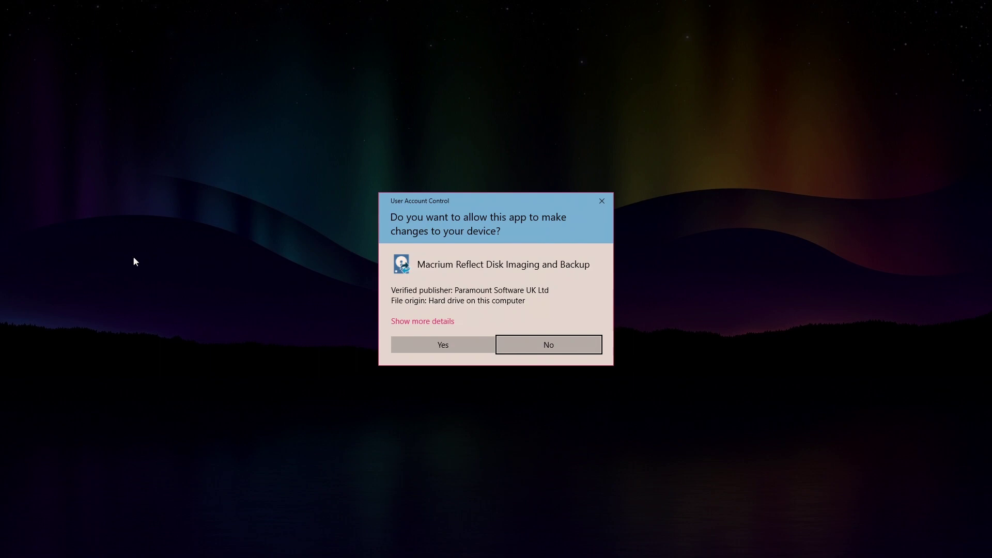
pyautogui.click(426, 341)
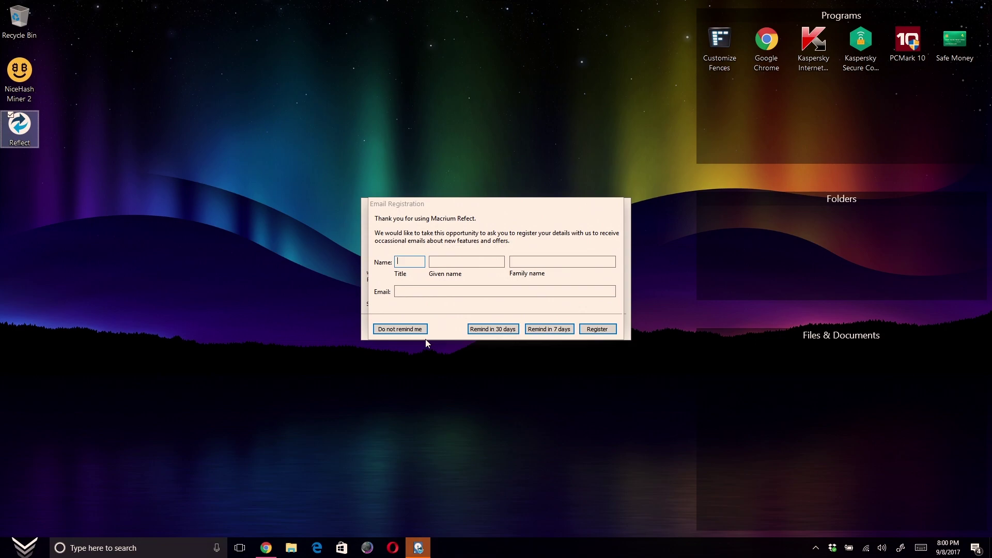
pyautogui.click(416, 329)
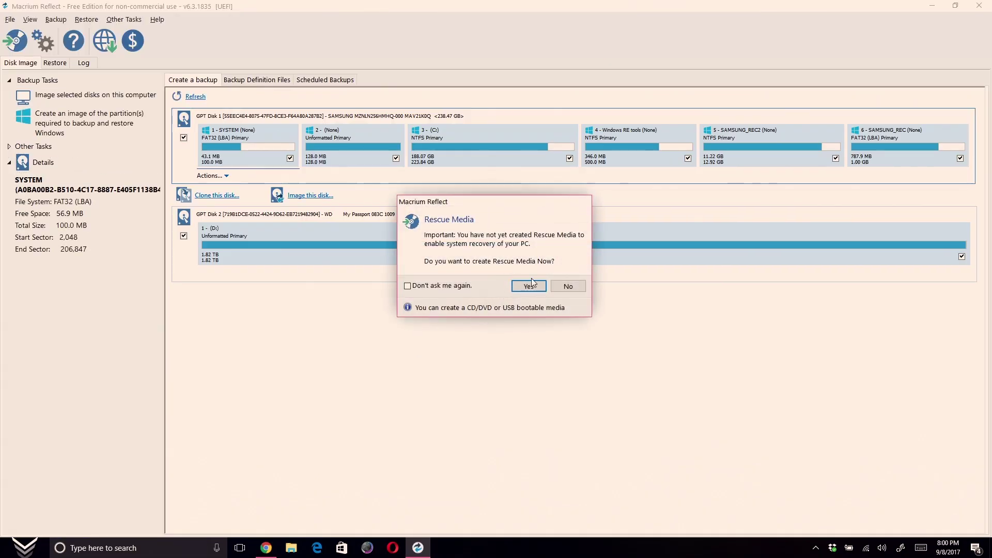
pyautogui.click(570, 290)
pyautogui.click(568, 287)
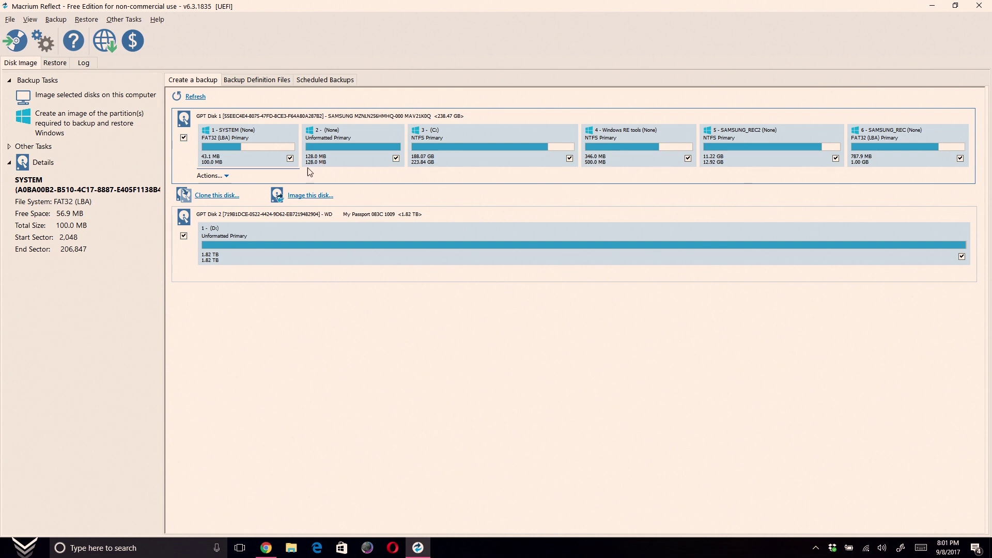
# - Untick the 1.82 TB D: disk and review the C:, Windows RE, SAMSUNG_REC2 and SAMSUNG_REC partitions
pyautogui.click(183, 236)
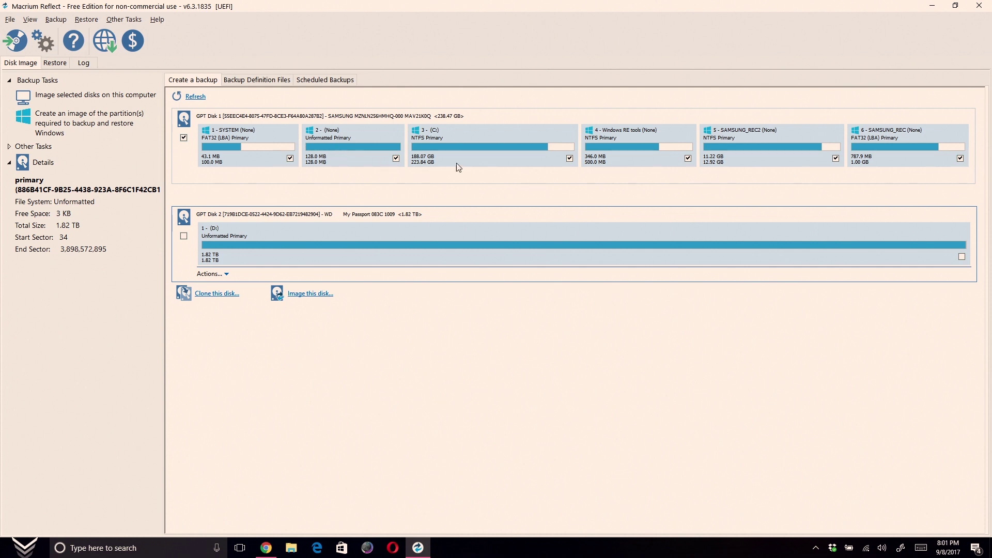
pyautogui.click(492, 142)
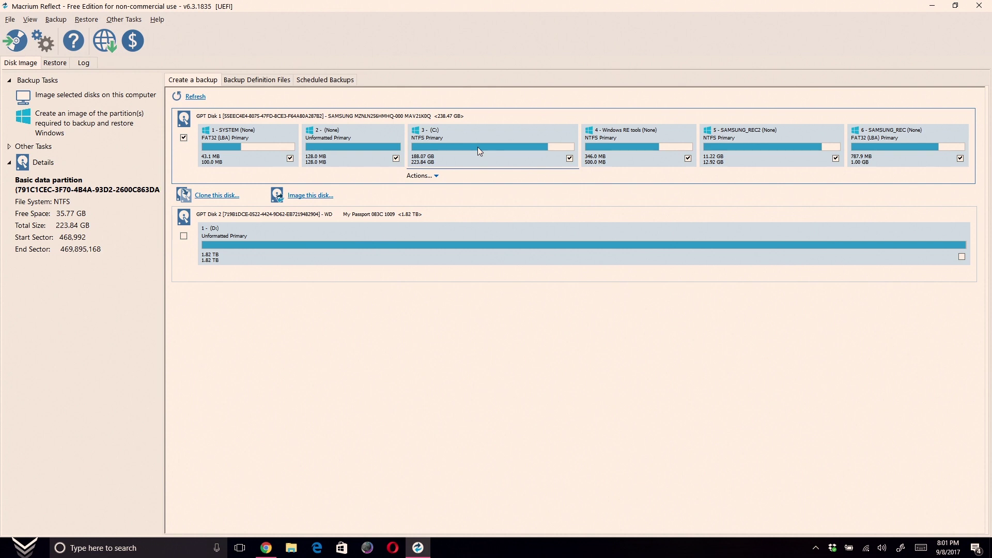
pyautogui.click(610, 134)
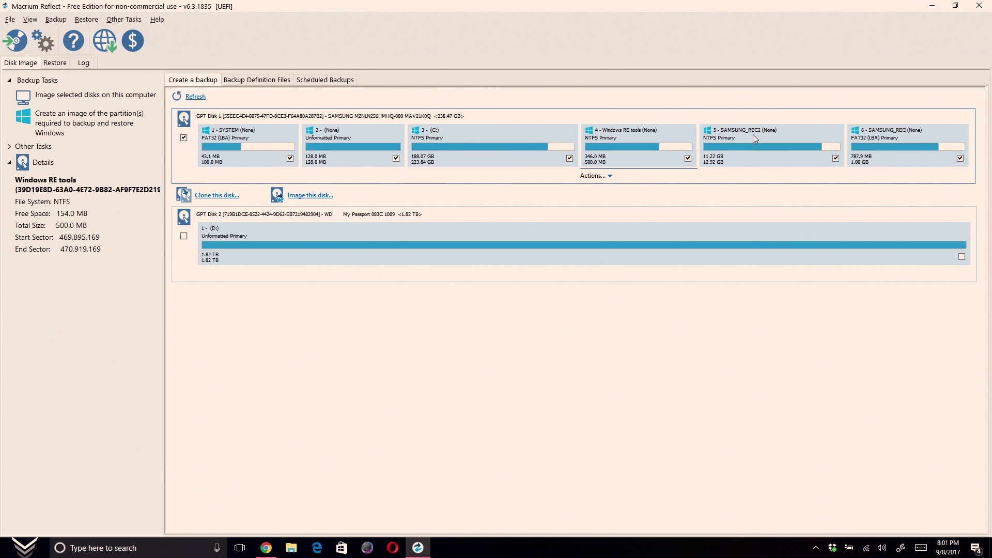
pyautogui.click(783, 135)
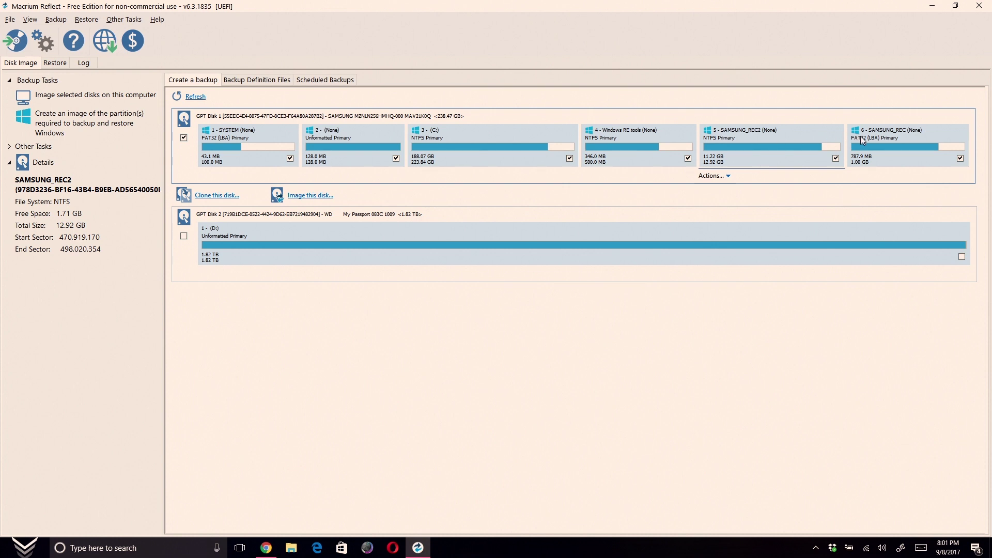
pyautogui.click(877, 138)
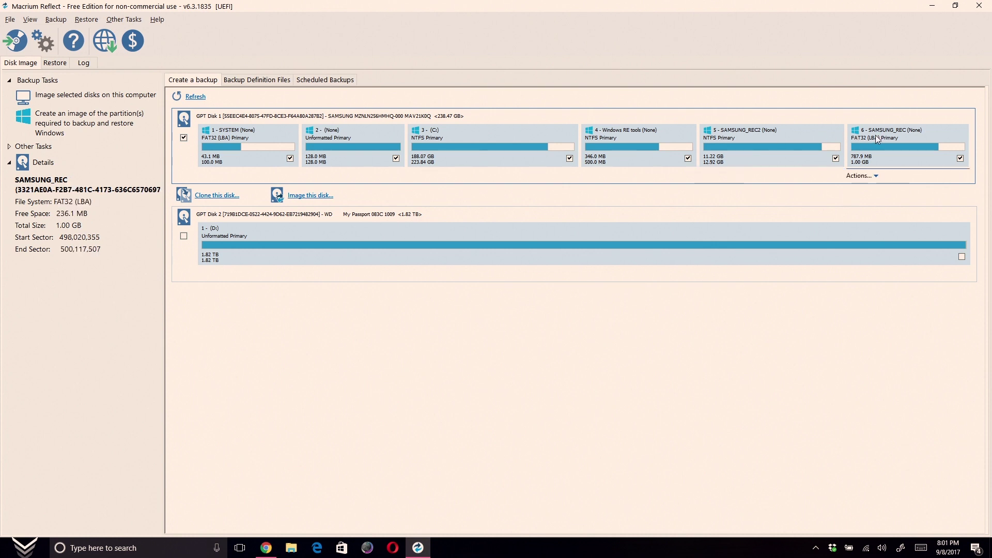
pyautogui.click(300, 196)
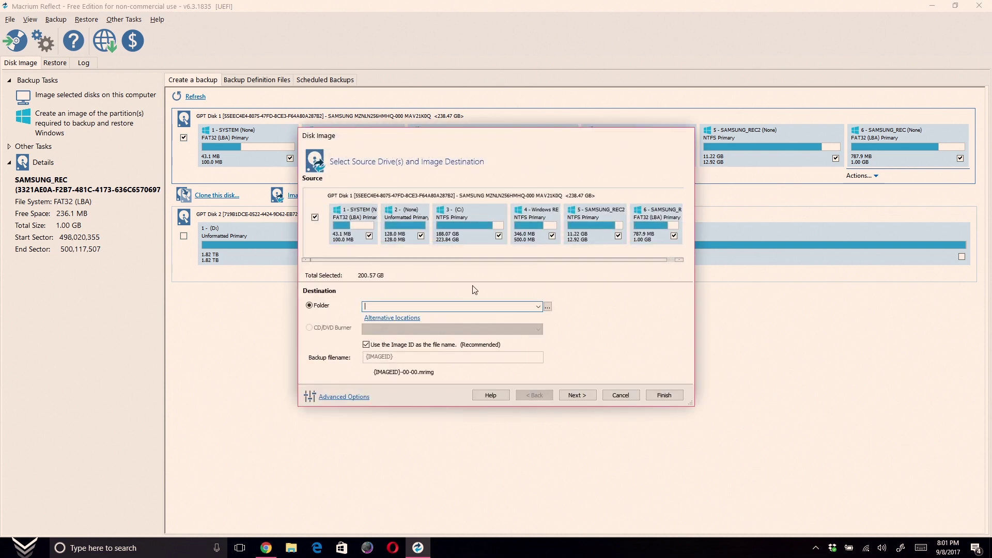
# - Set the image destination folder to My Passport (D:\) and continue
pyautogui.click(538, 306)
pyautogui.click(539, 306)
pyautogui.click(547, 307)
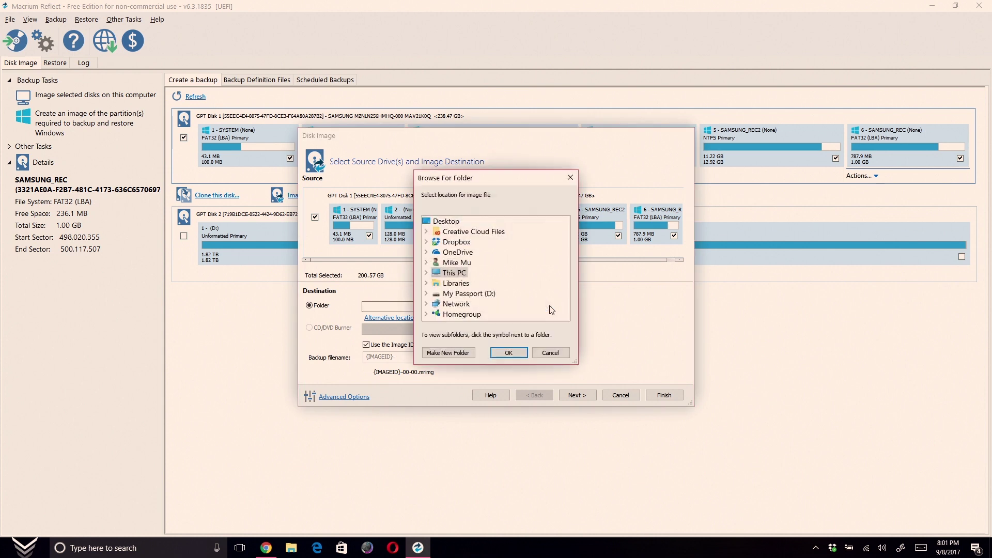
pyautogui.click(484, 294)
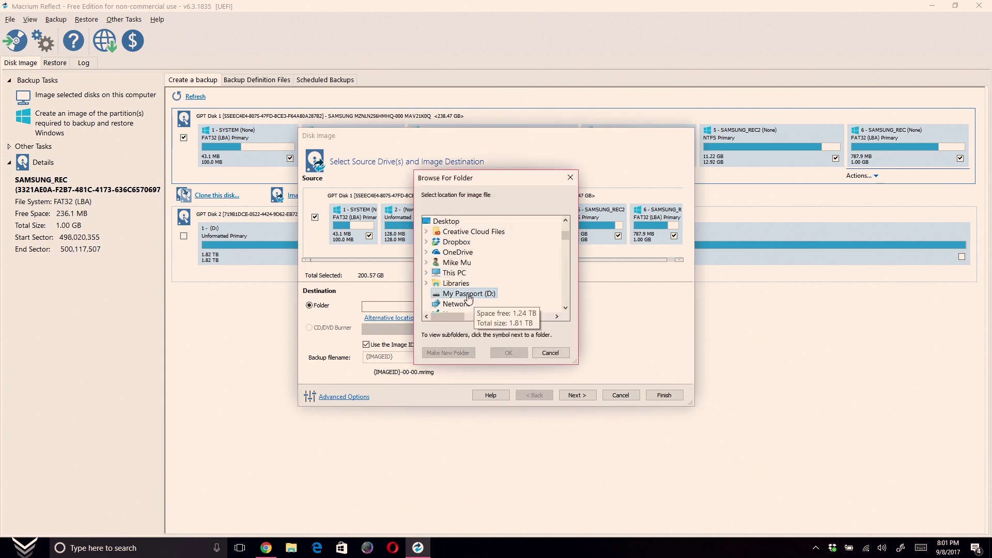
pyautogui.click(506, 352)
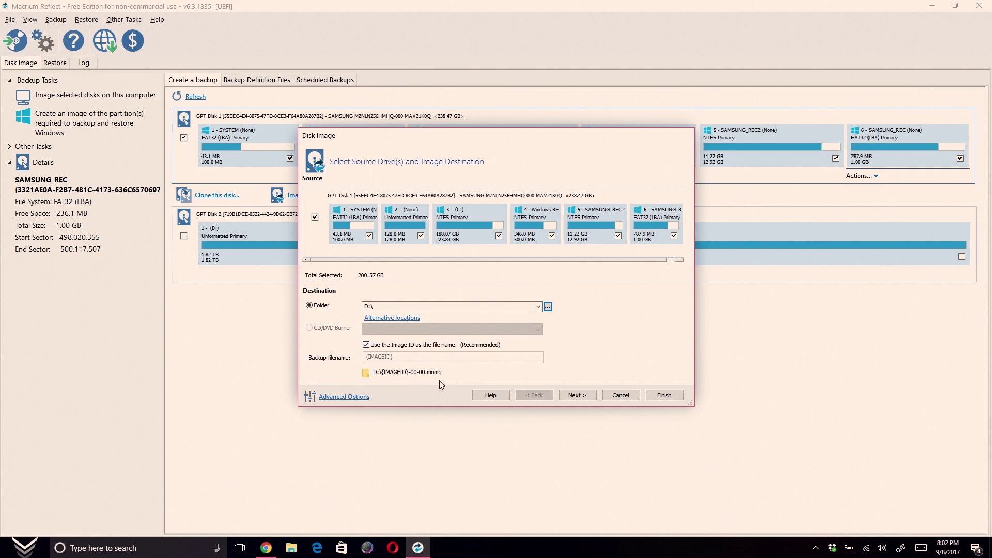
pyautogui.click(577, 395)
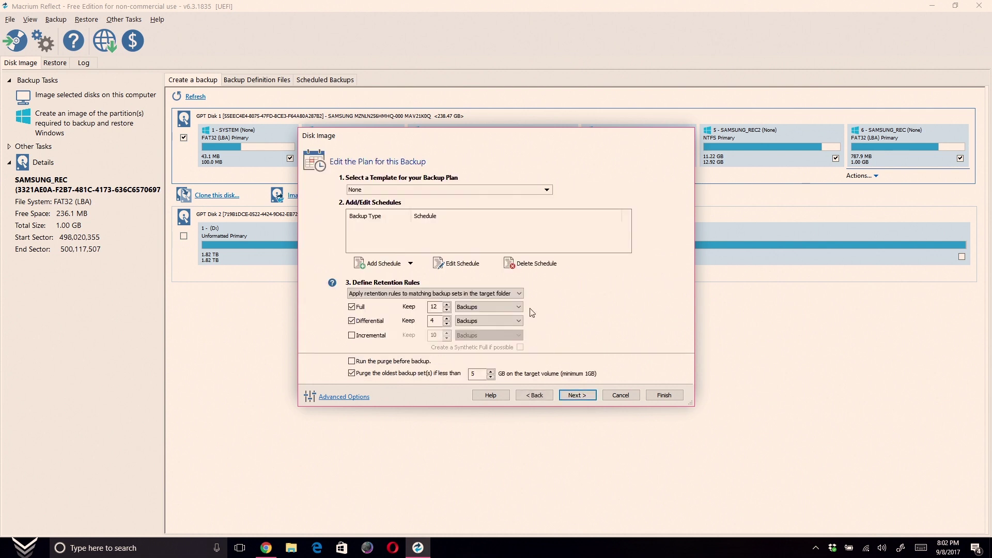
# - Keep the backup plan template at None with default retention rules and continue
pyautogui.click(397, 189)
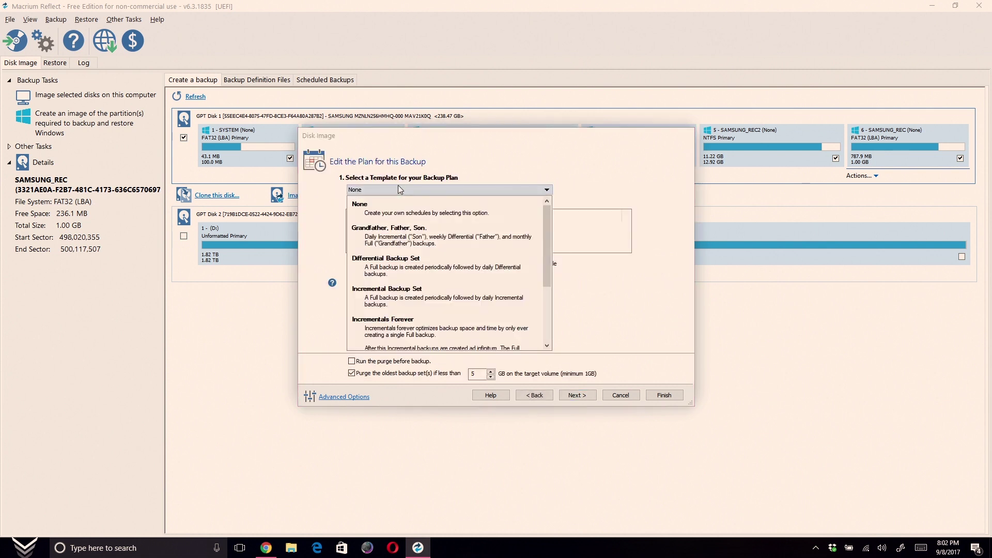
pyautogui.click(447, 218)
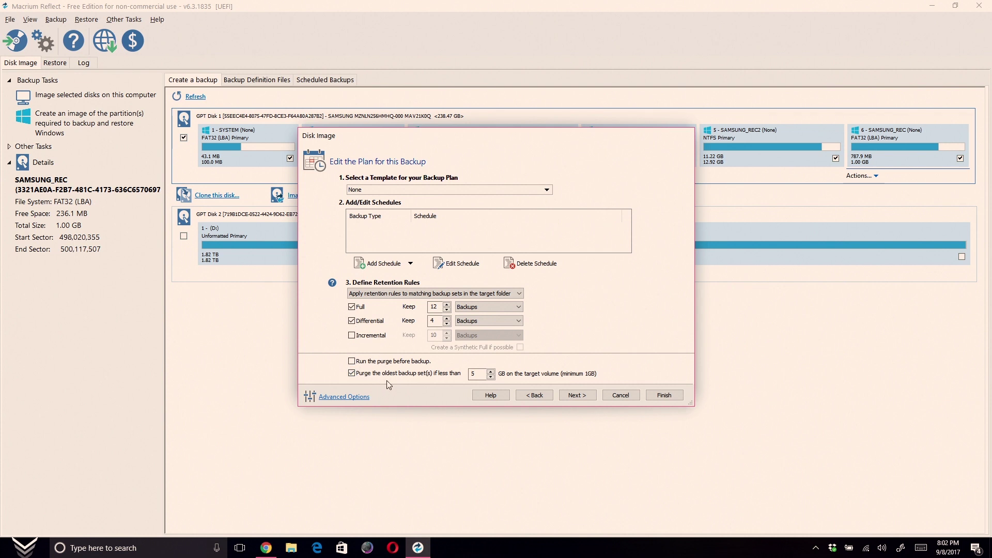
pyautogui.click(578, 396)
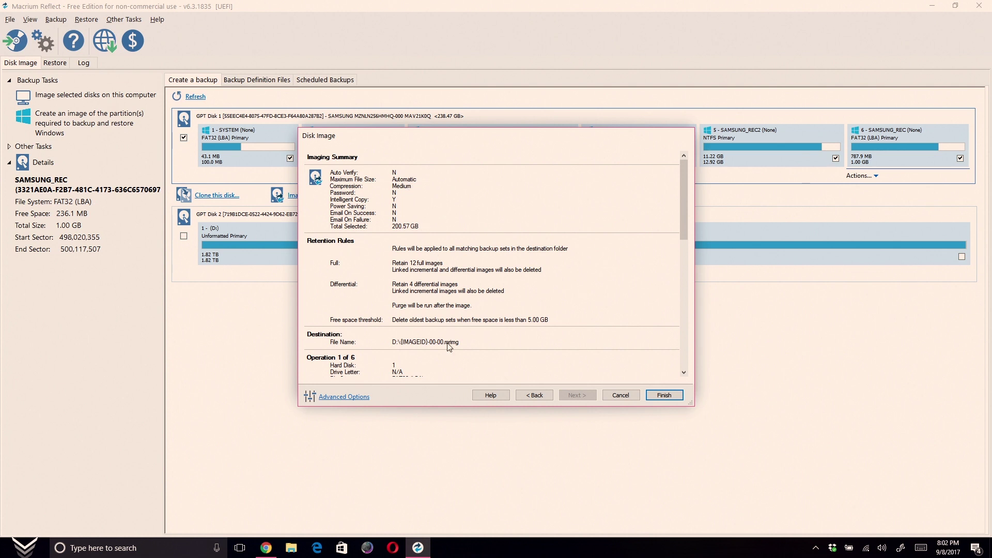
# - Scroll the Imaging Summary and open Advanced Options
pyautogui.moveTo(685, 225)
pyautogui.mouseDown()
pyautogui.moveTo(694, 339)
pyautogui.moveTo(687, 225)
pyautogui.mouseUp()
pyautogui.click(356, 397)
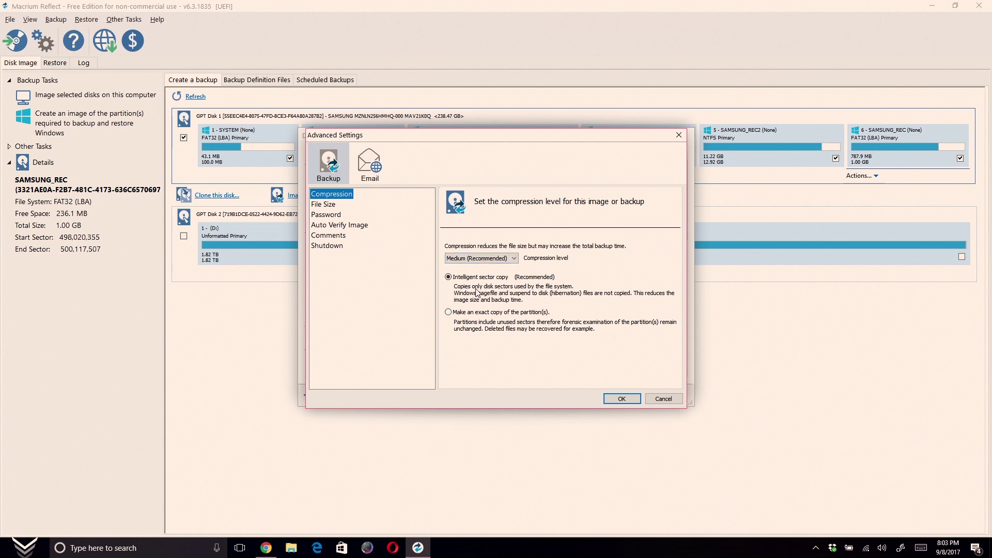
# - Review the file size and password pages and tick Auto Verify Image
pyautogui.click(314, 206)
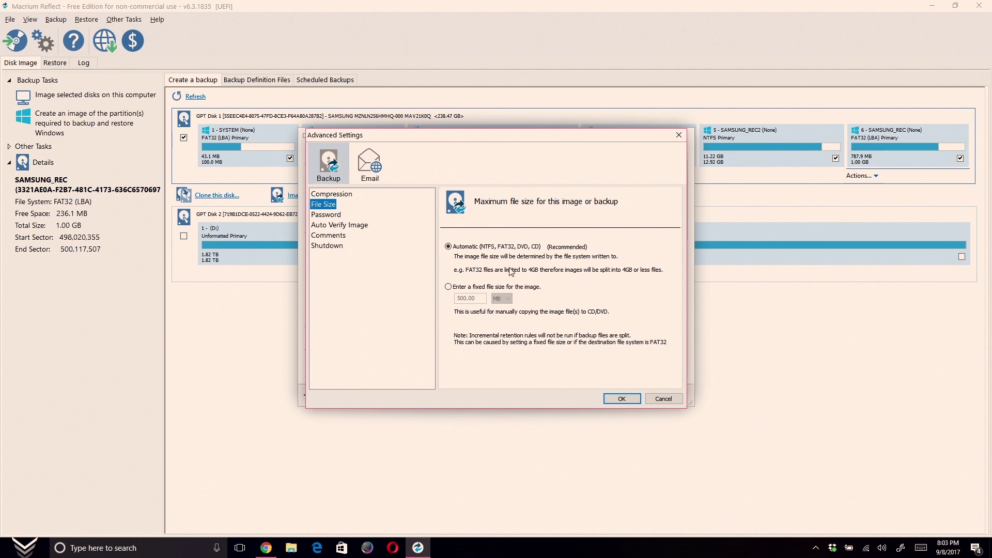
pyautogui.click(333, 215)
pyautogui.click(352, 228)
pyautogui.click(332, 217)
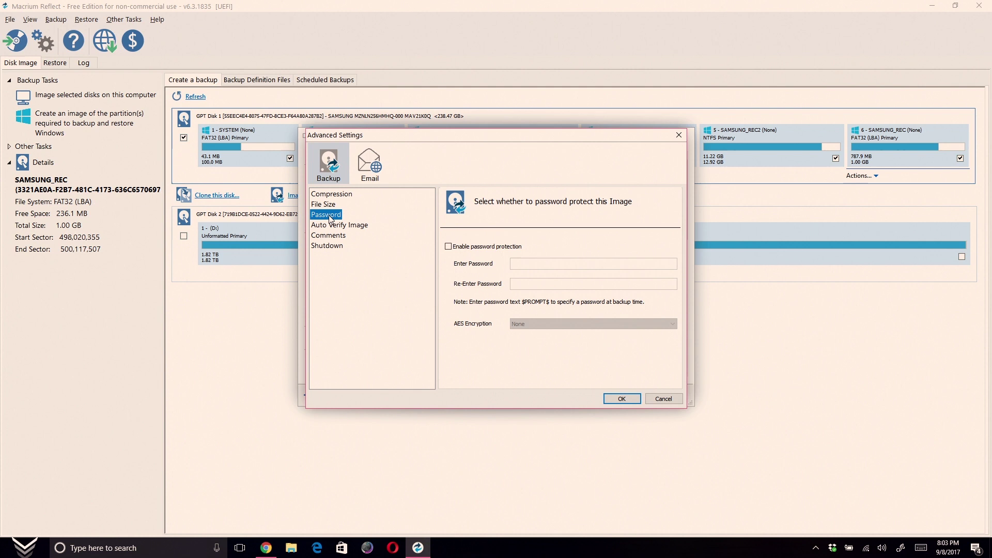
pyautogui.click(341, 230)
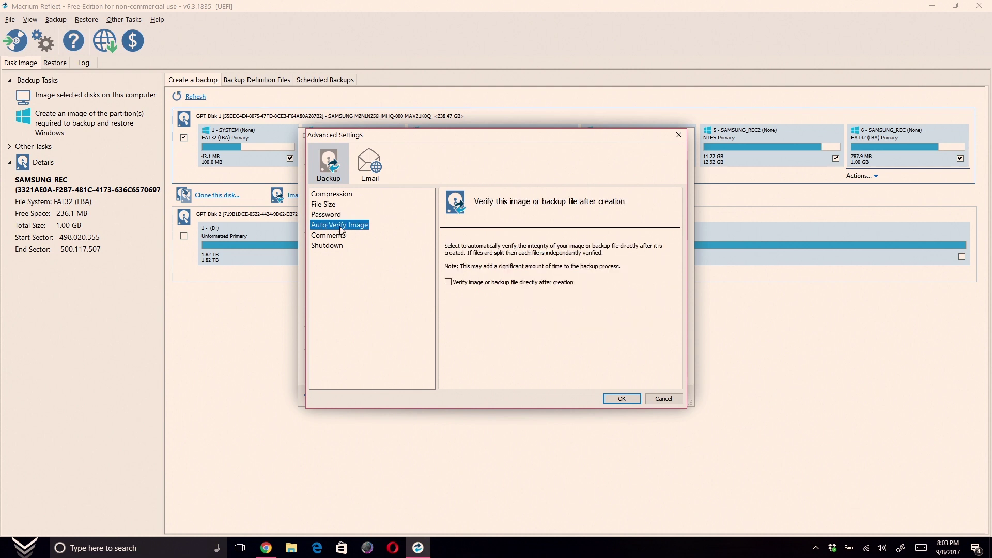
pyautogui.click(454, 284)
pyautogui.click(339, 237)
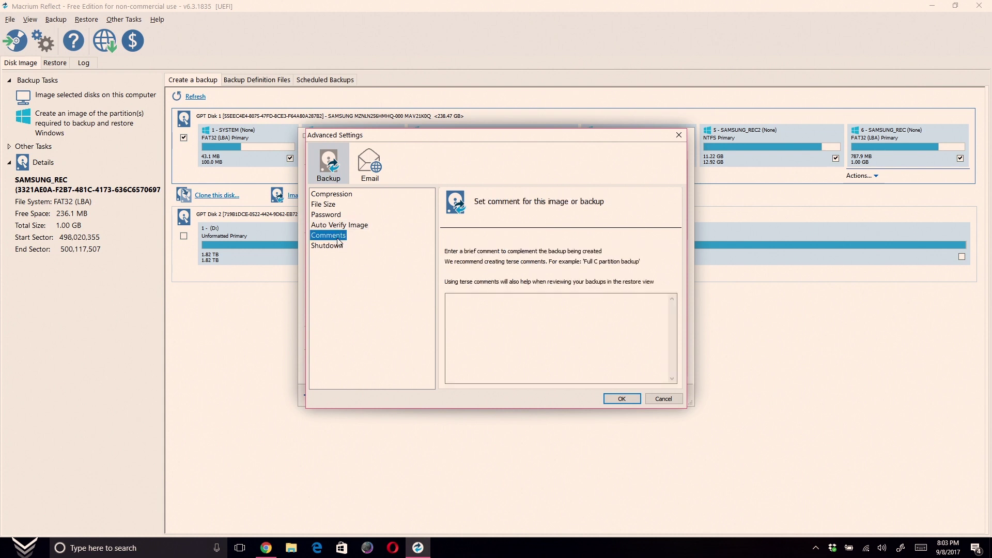
pyautogui.click(340, 247)
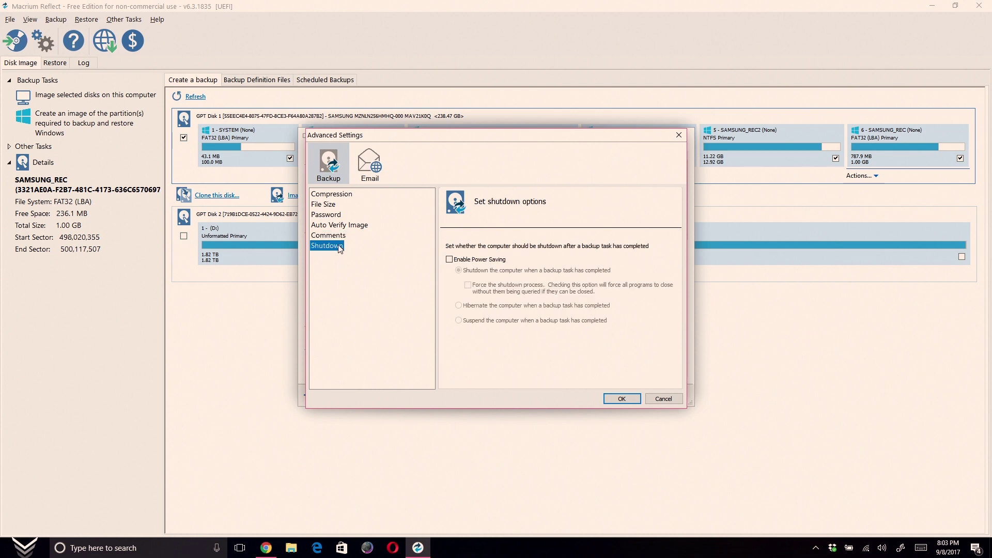
# - Try enabling email notifications, dismiss the Free Edition notice, and confirm the settings
pyautogui.click(330, 196)
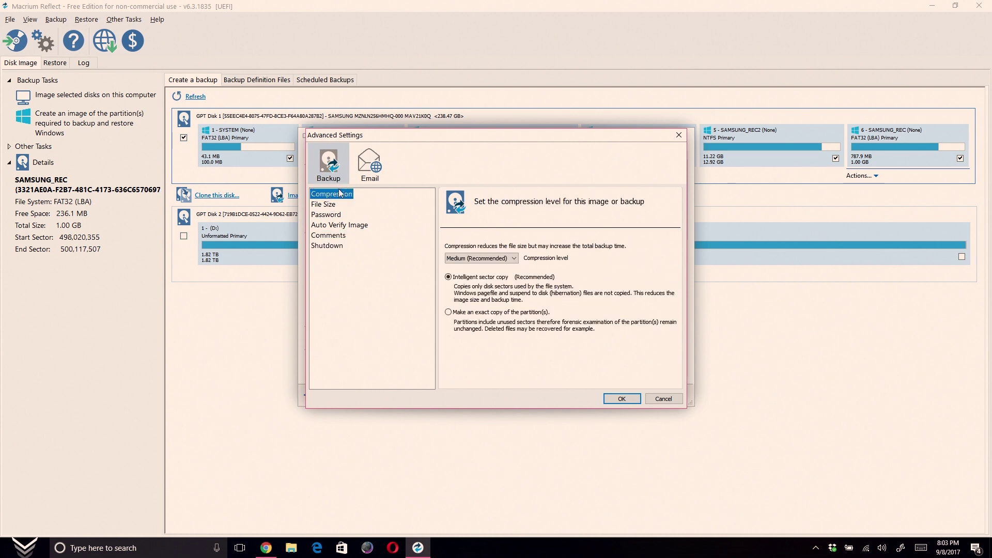
pyautogui.click(386, 179)
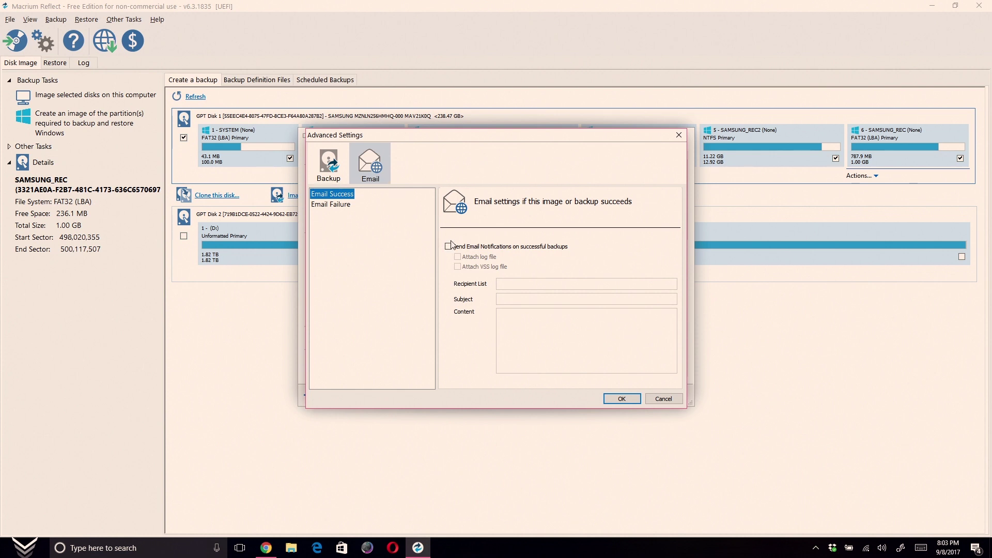
pyautogui.click(449, 246)
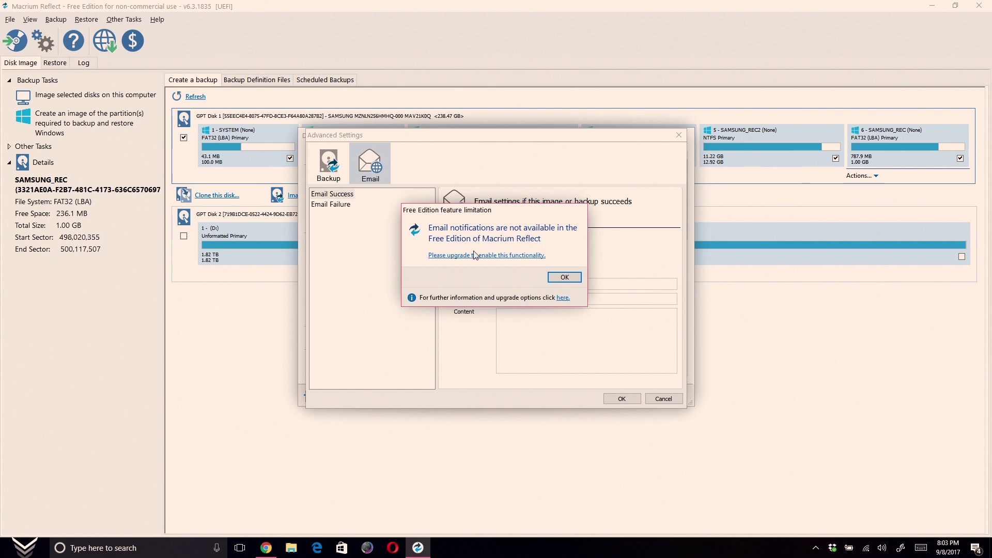
pyautogui.click(559, 278)
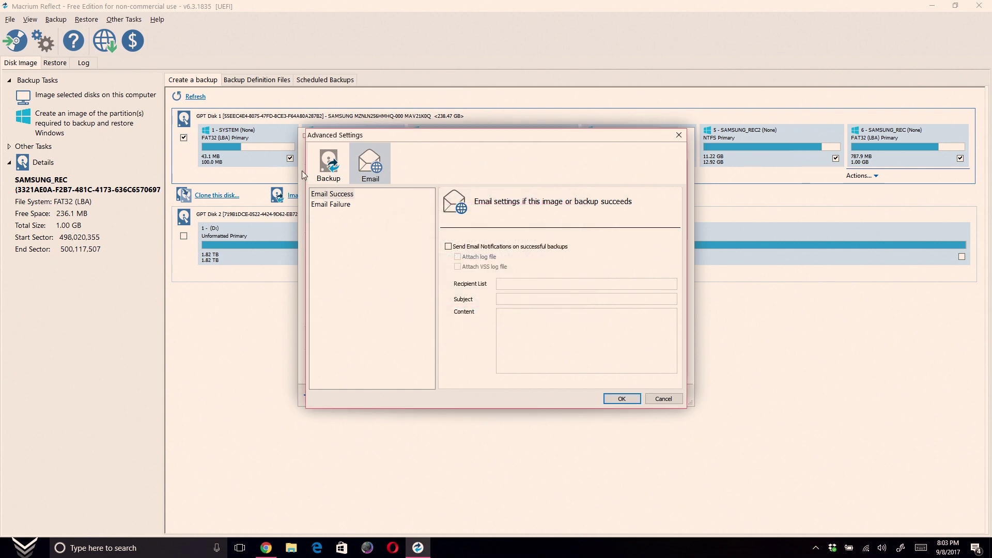
pyautogui.click(320, 166)
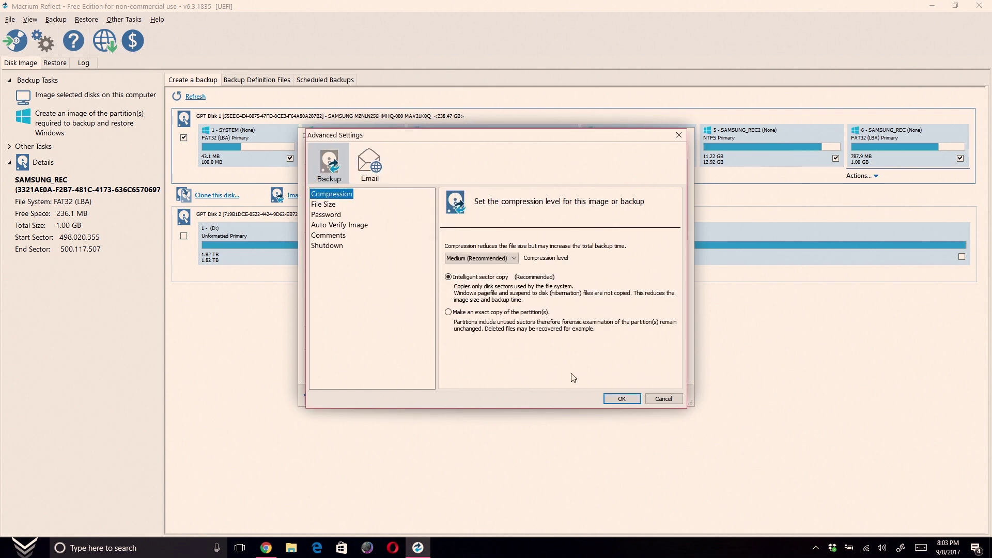
pyautogui.click(620, 398)
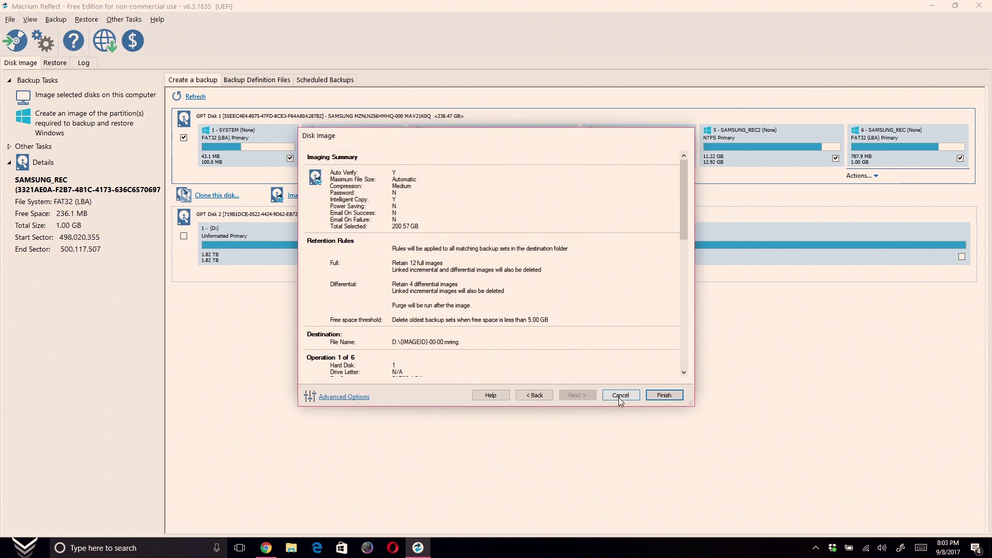
# - Finish the disk image setup and run the backup to My Passport (D:) now, without saving an XML definition
pyautogui.click(666, 395)
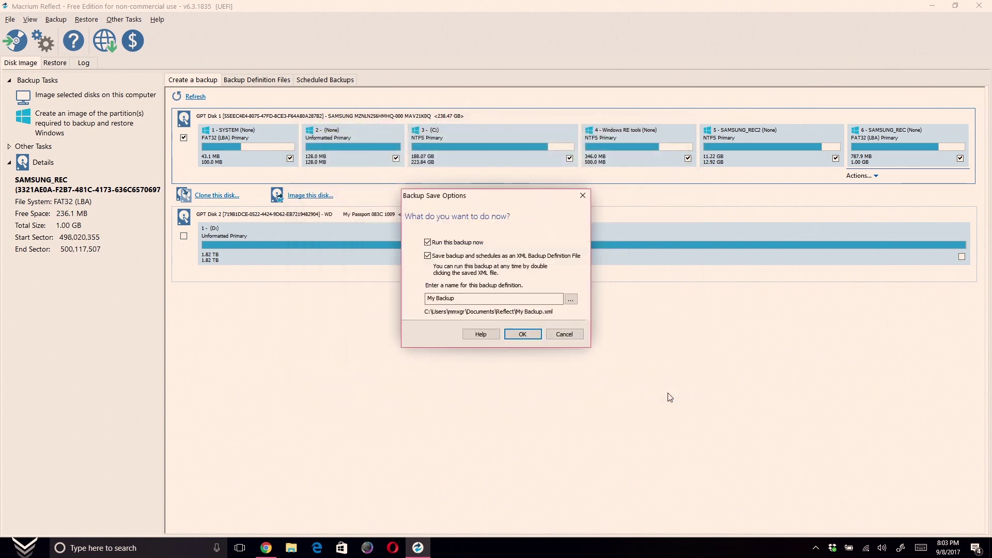
pyautogui.click(428, 257)
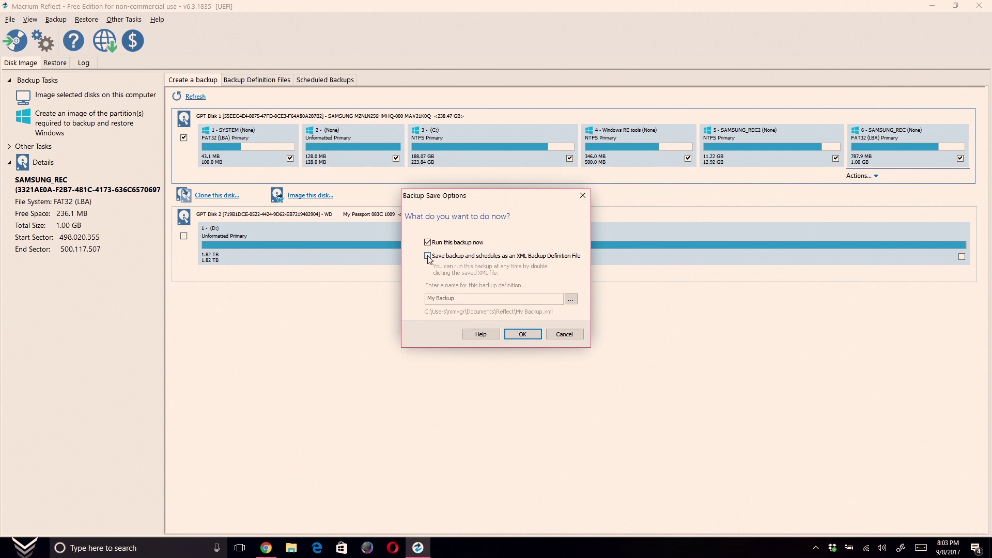
pyautogui.click(523, 335)
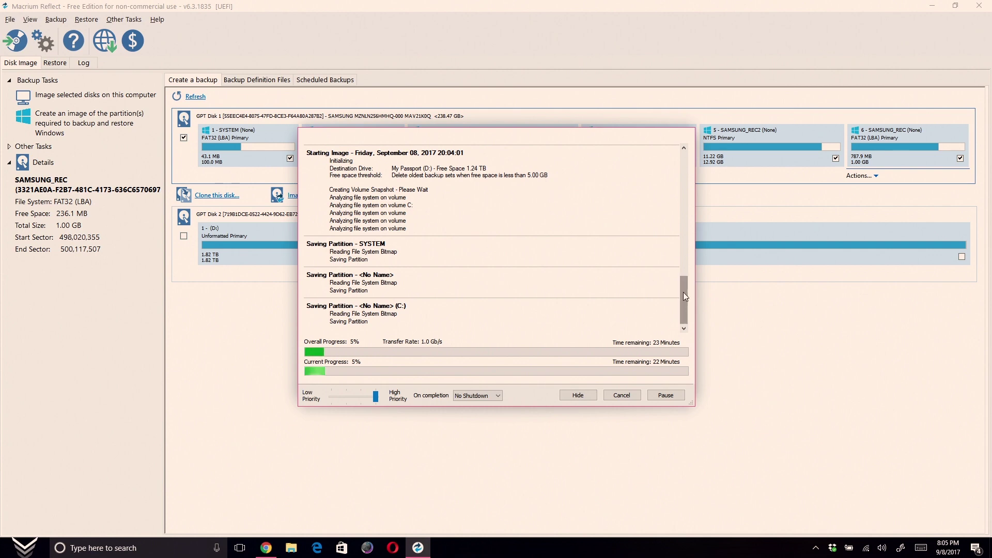
pyautogui.moveTo(684, 293)
pyautogui.mouseDown()
pyautogui.moveTo(675, 135)
pyautogui.moveTo(681, 302)
pyautogui.mouseUp()
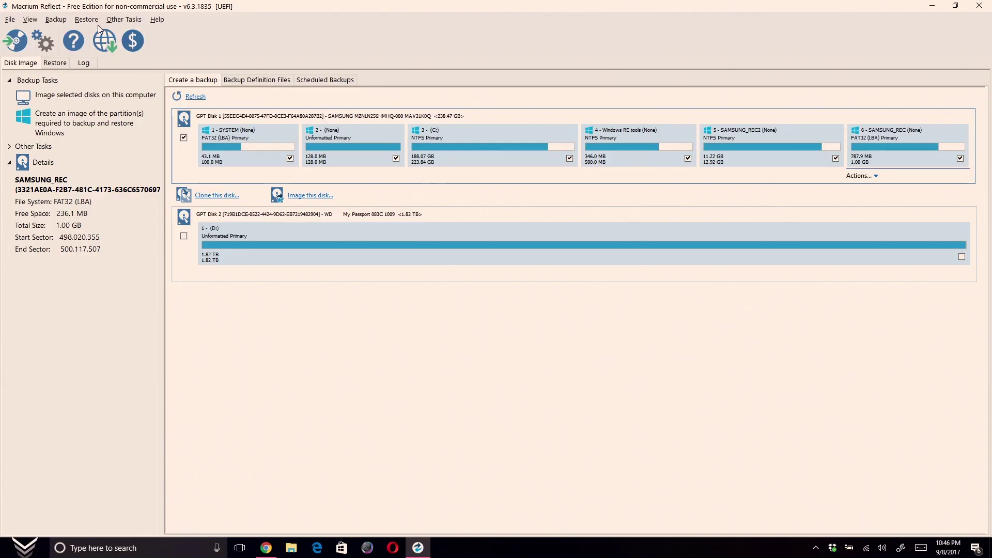
# - After the backup completes, bring up the Other Tasks menu
pyautogui.click(110, 23)
# - Launch Create Rescue Media and advance to Prepare Windows PE Image (64 Bit), leaving BitLocker support off
pyautogui.click(132, 41)
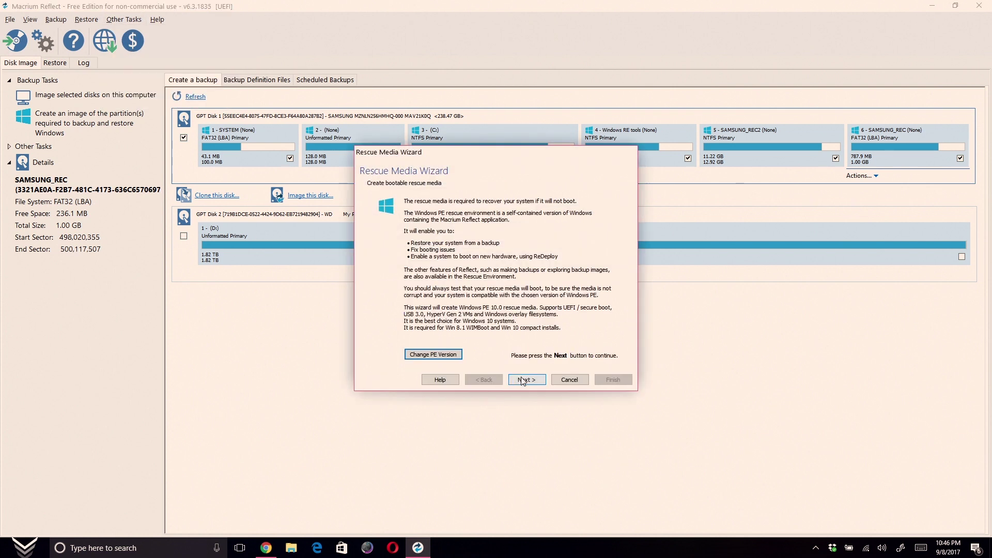
pyautogui.click(523, 381)
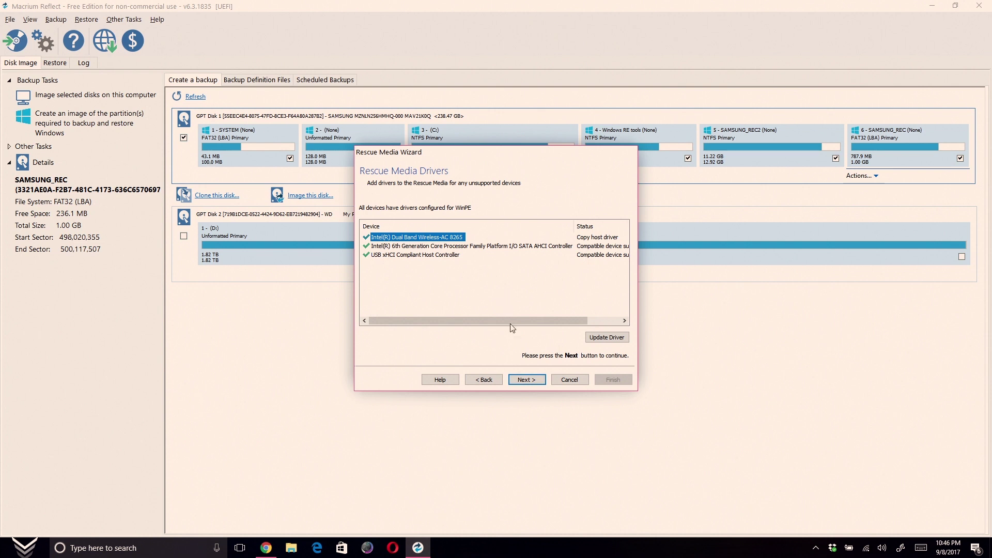
pyautogui.click(525, 381)
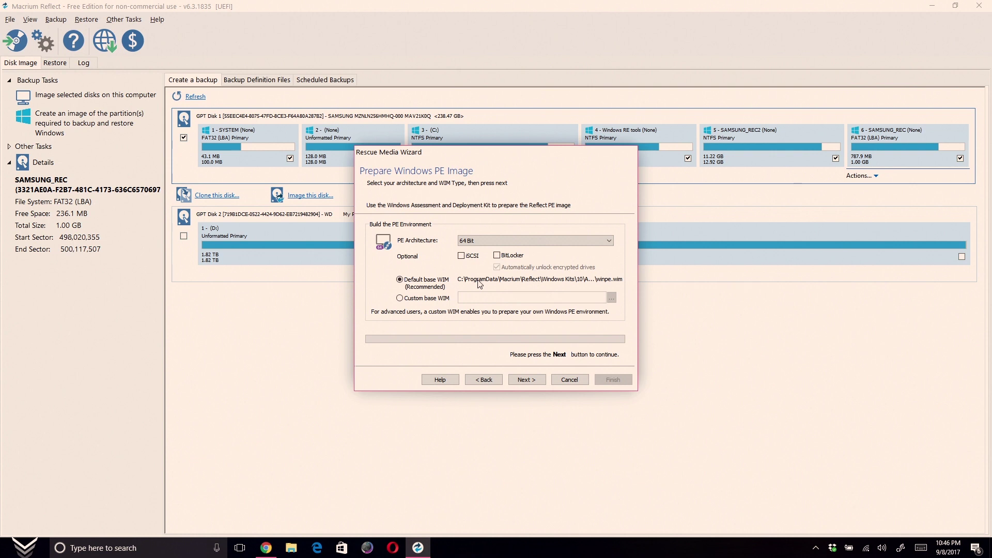
pyautogui.click(497, 256)
pyautogui.click(497, 256)
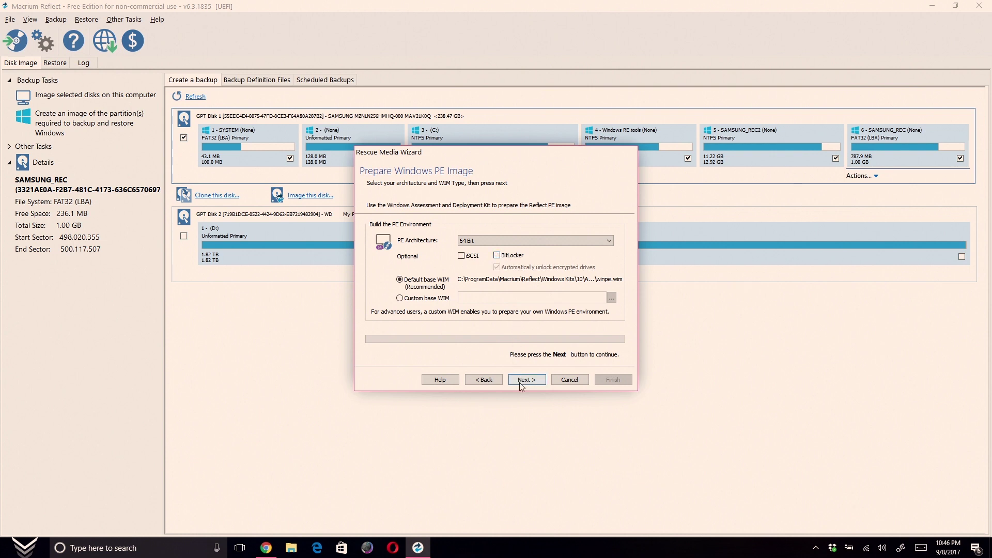